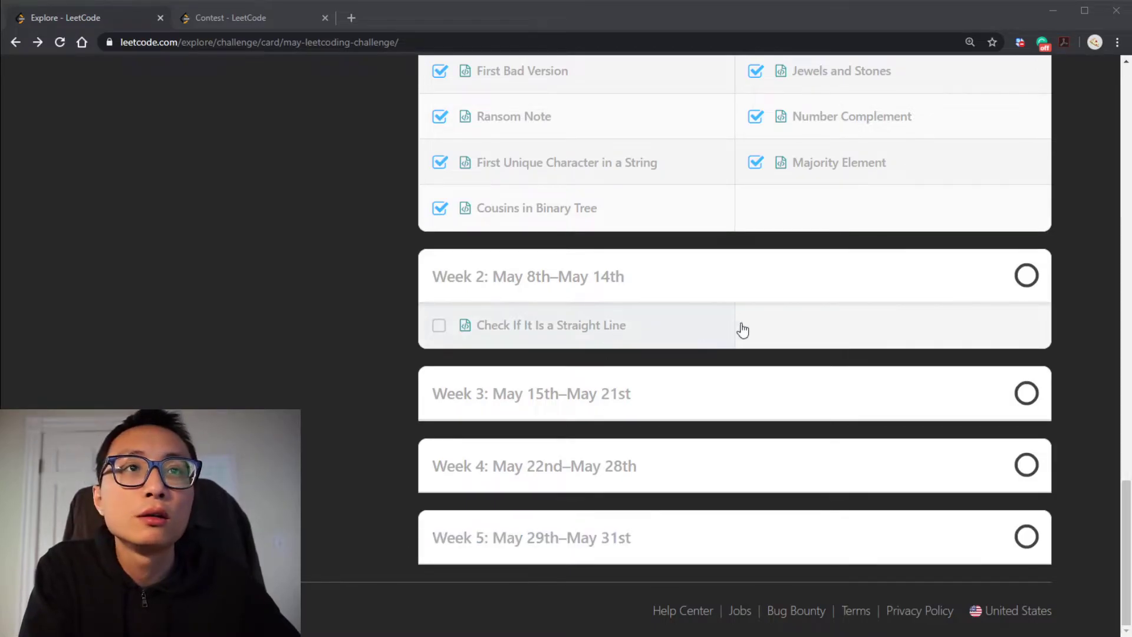
Select 'Check If It Is a Straight Line' from the Week 2 (May 8th–14th) challenge list
left_click(558, 326)
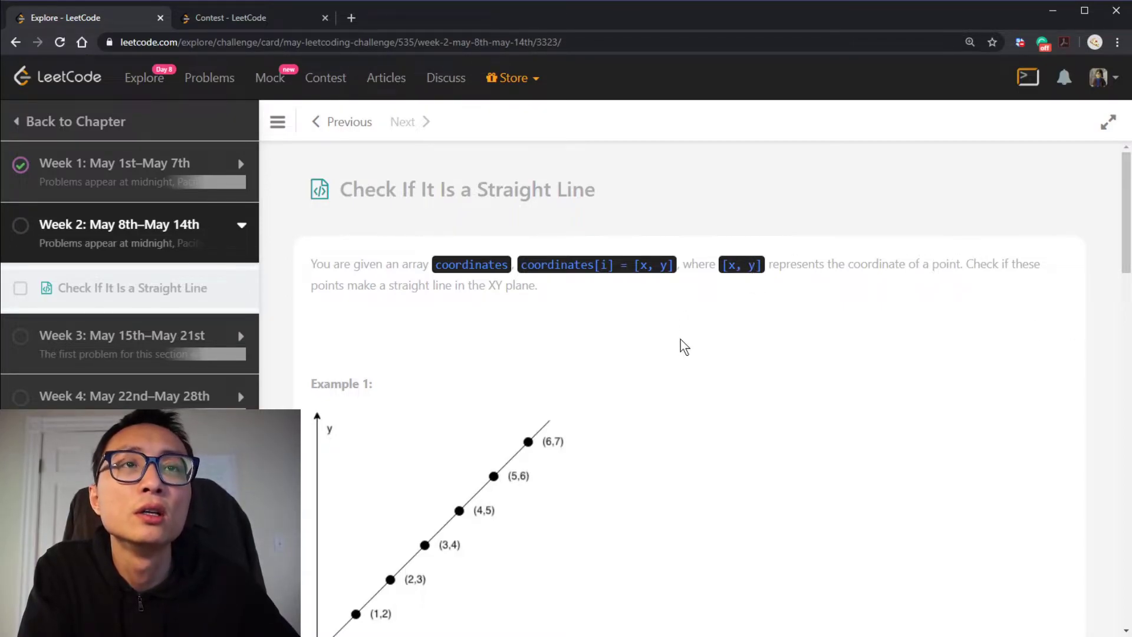
scroll(690, 319, "down", 1)
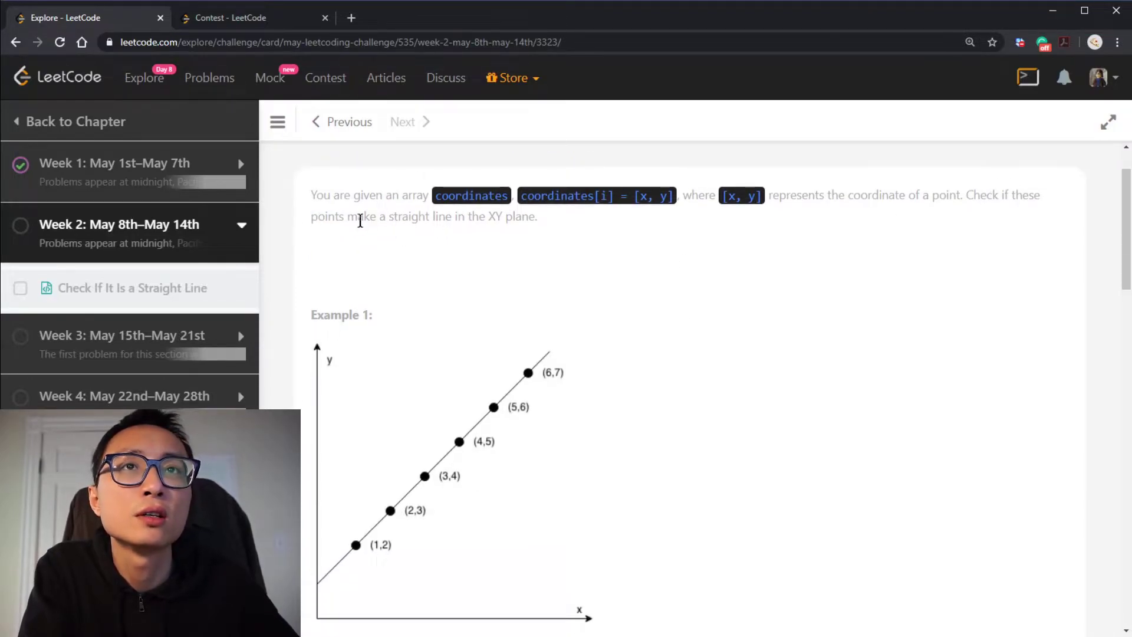
scroll(558, 240, "down", 1)
scroll(429, 412, "down", 1)
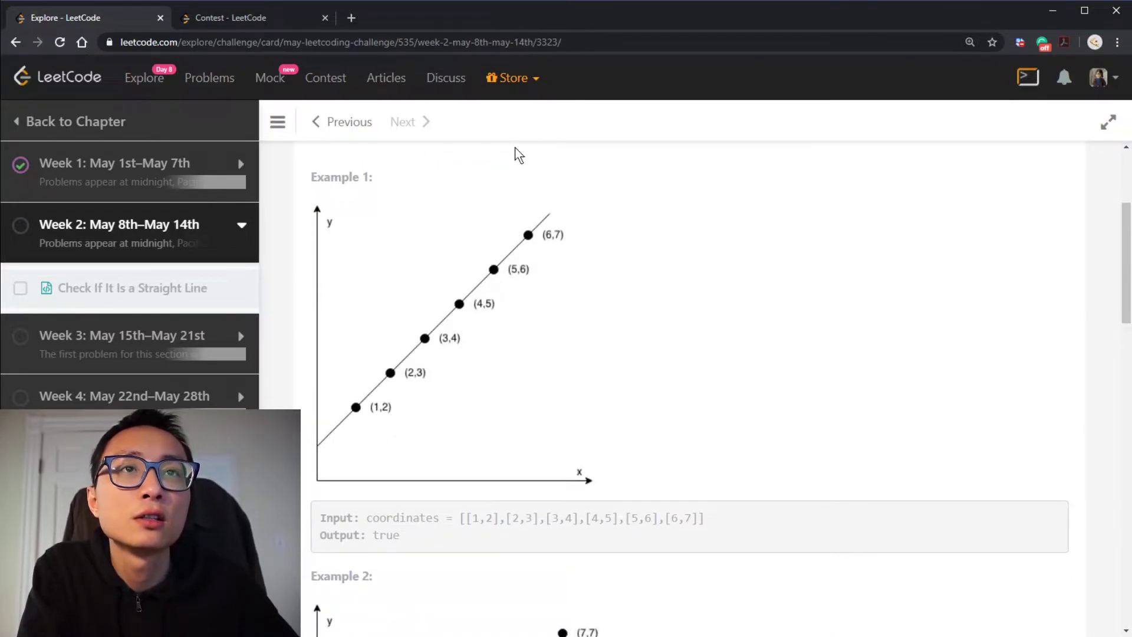
scroll(520, 301, "down", 1)
scroll(520, 301, "up", 1)
scroll(520, 295, "down", 1)
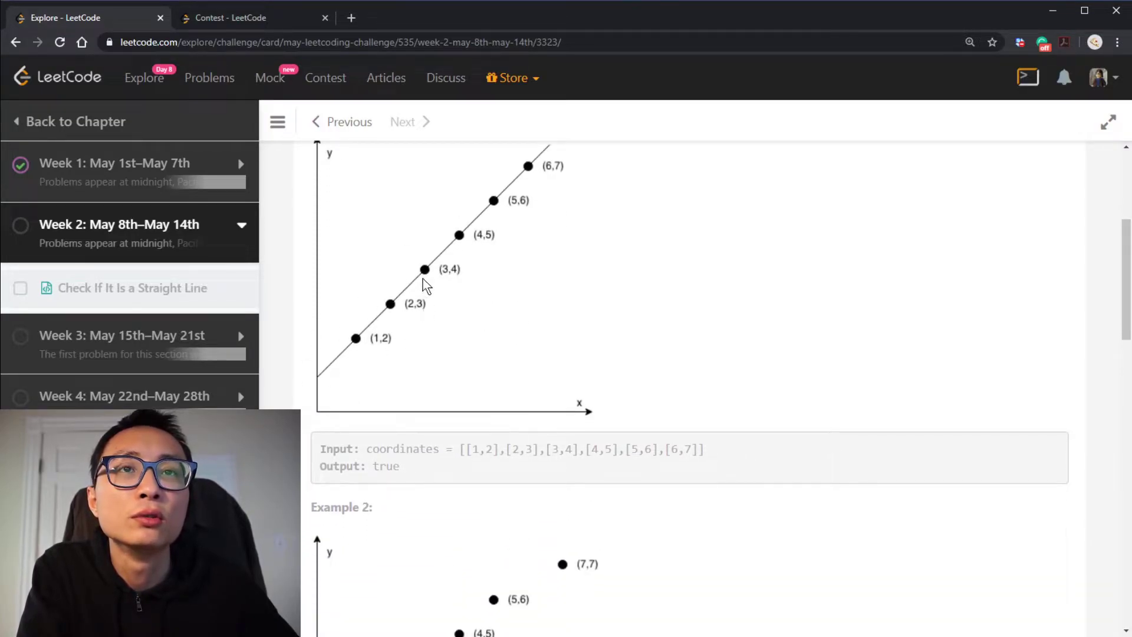
scroll(514, 319, "down", 1)
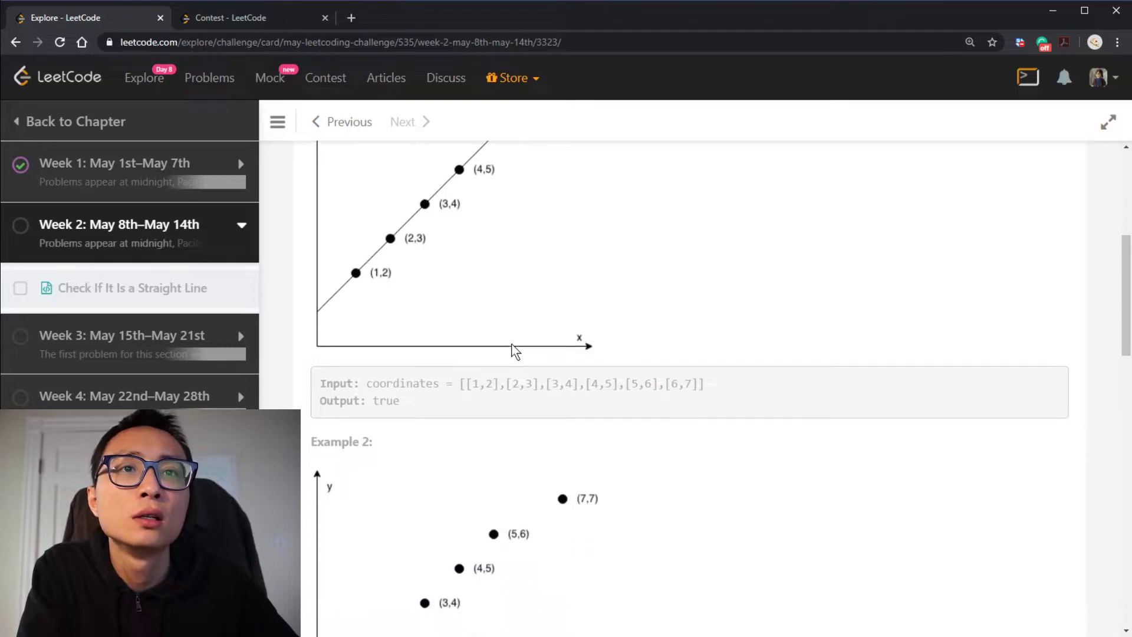
scroll(514, 321, "down", 2)
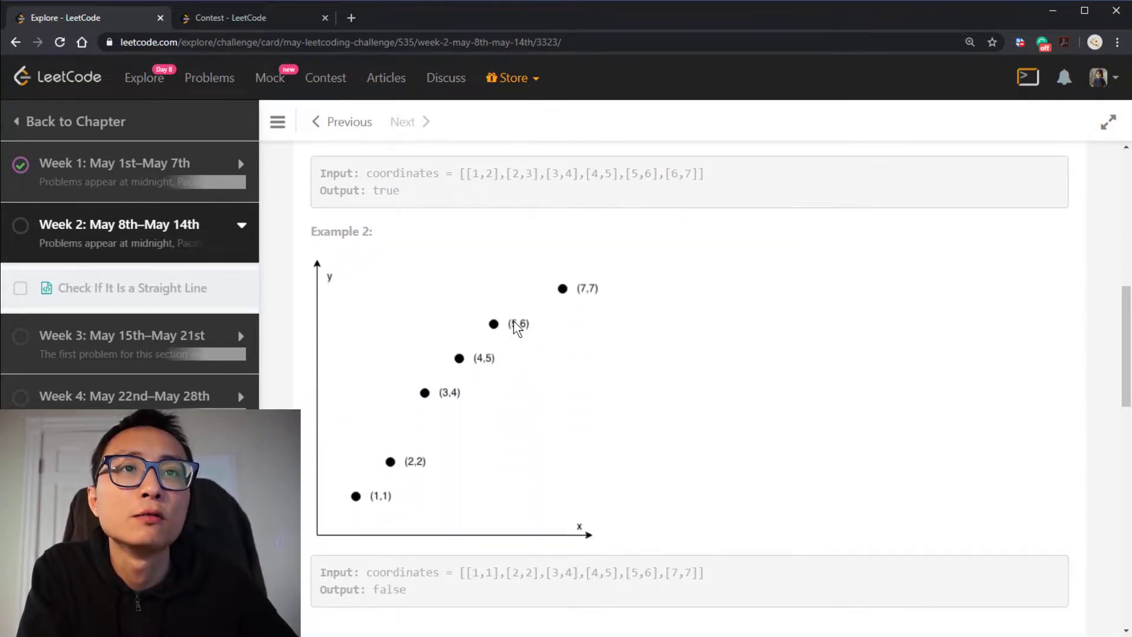
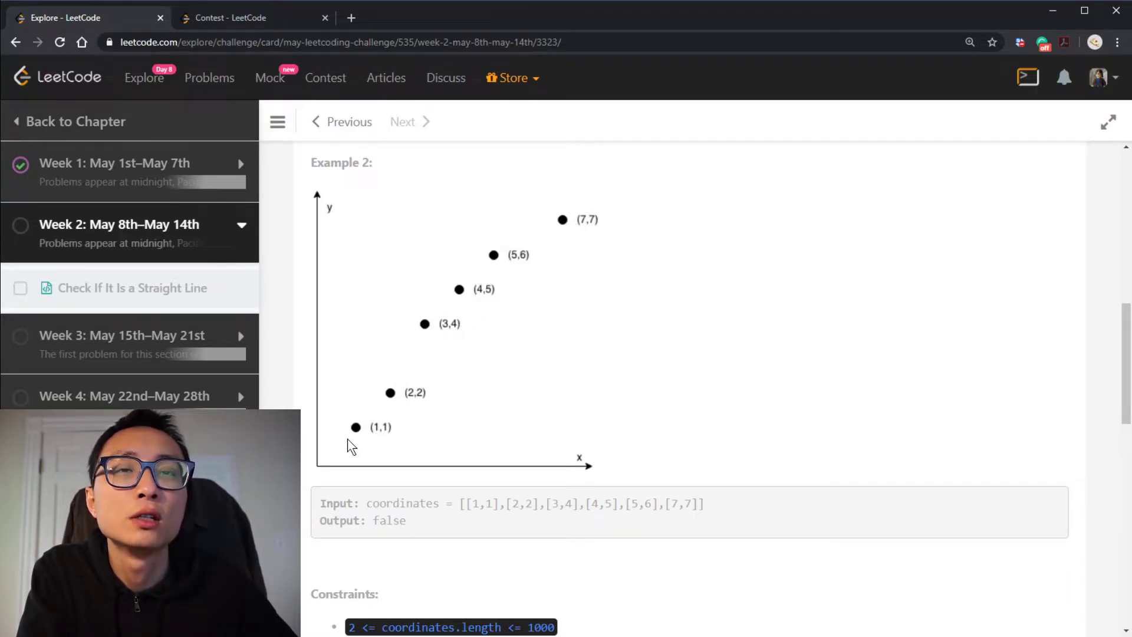
scroll(577, 354, "down", 4)
scroll(577, 354, "down", 3)
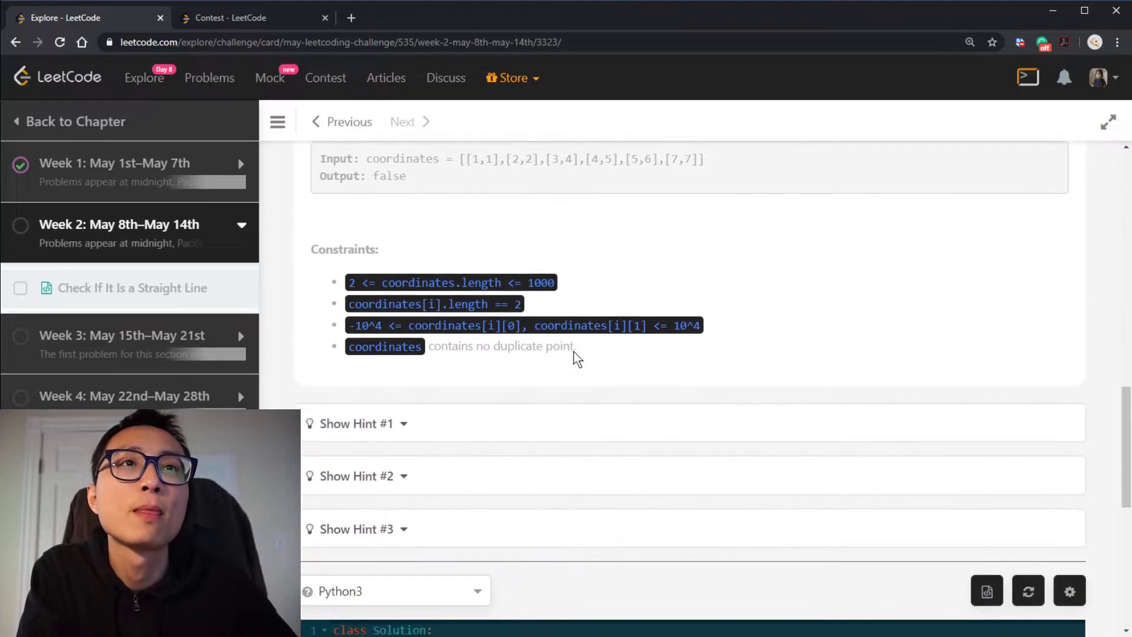
scroll(584, 303, "down", 4)
scroll(583, 303, "up", 4)
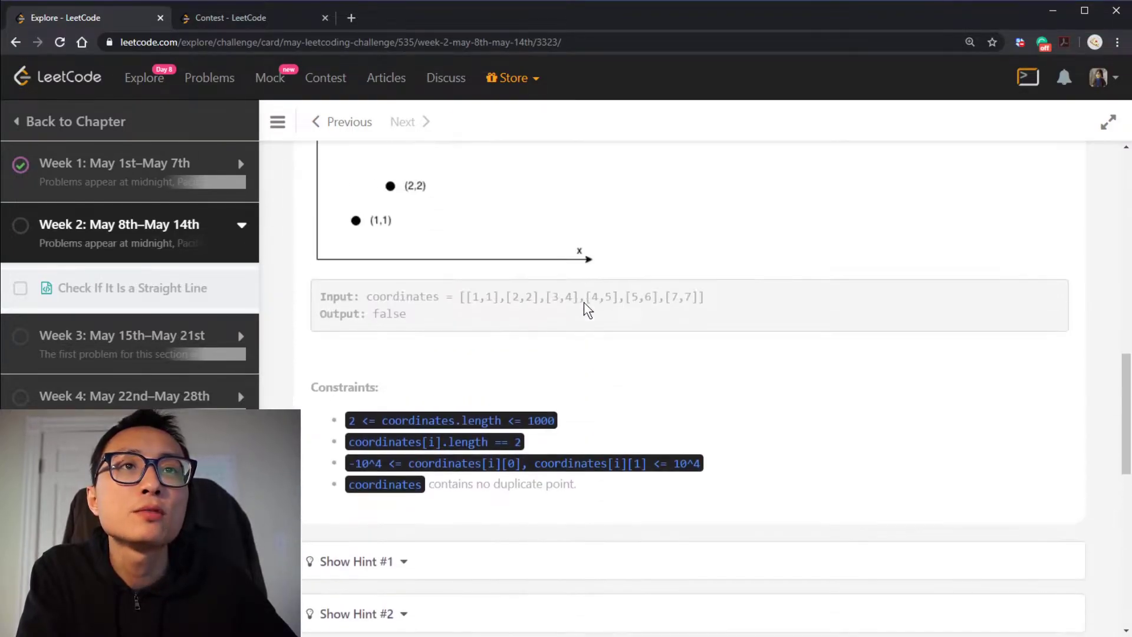
scroll(584, 303, "up", 4)
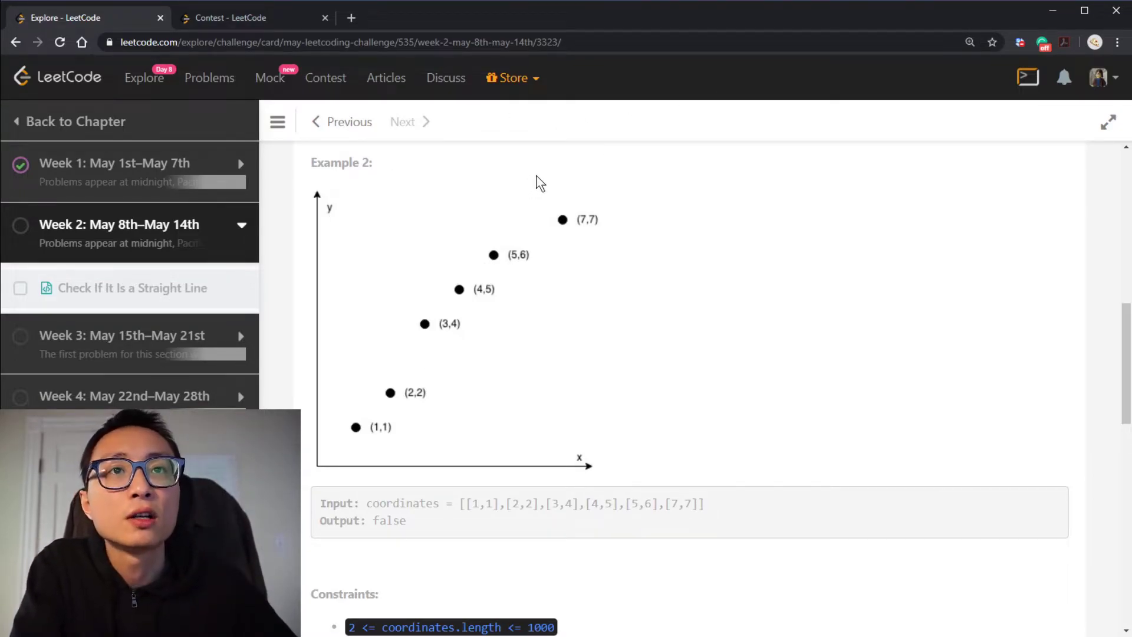
scroll(540, 183, "down", 2)
scroll(516, 192, "down", 2)
scroll(516, 193, "down", 2)
scroll(516, 194, "down", 3)
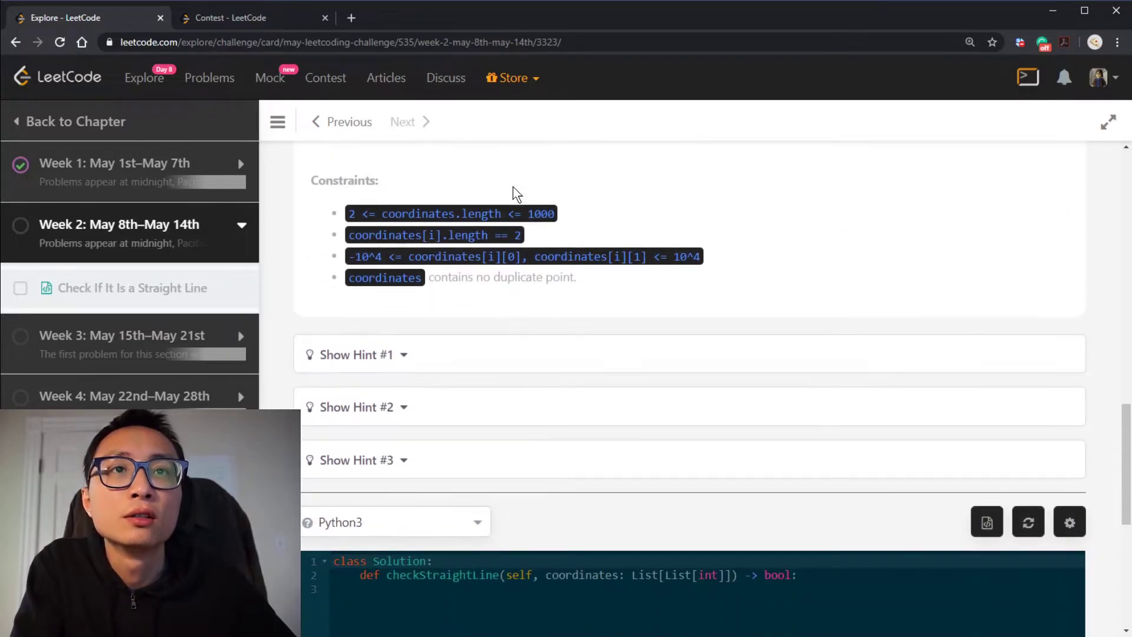
scroll(516, 193, "up", 3)
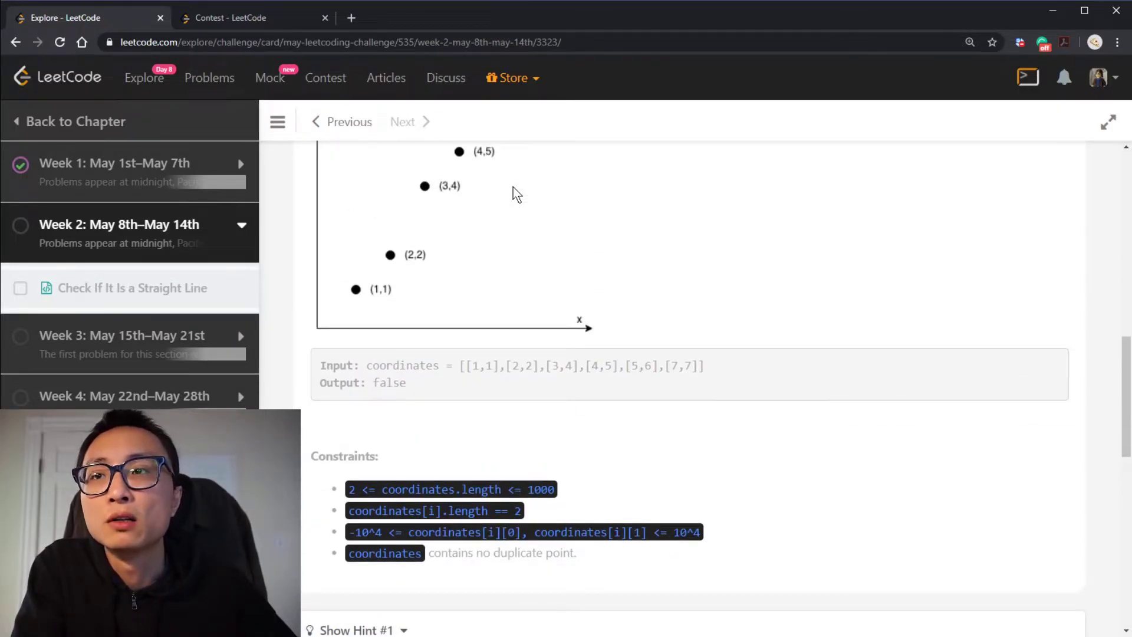
scroll(516, 193, "up", 2)
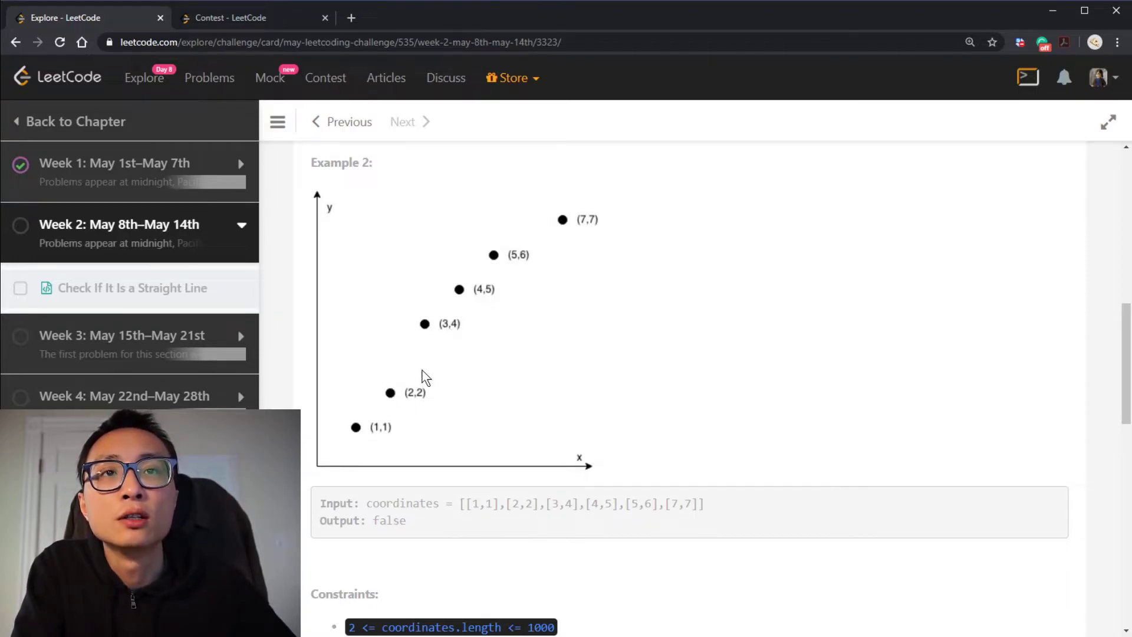
scroll(437, 361, "down", 3)
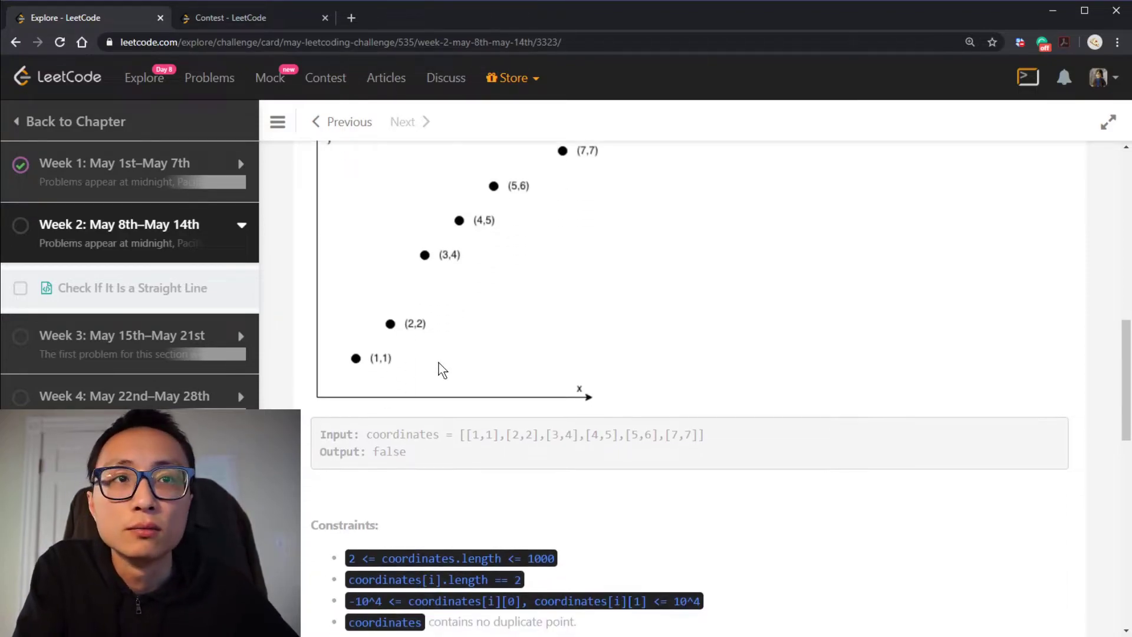
scroll(437, 362, "down", 2)
scroll(382, 330, "down", 1)
scroll(383, 331, "up", 3)
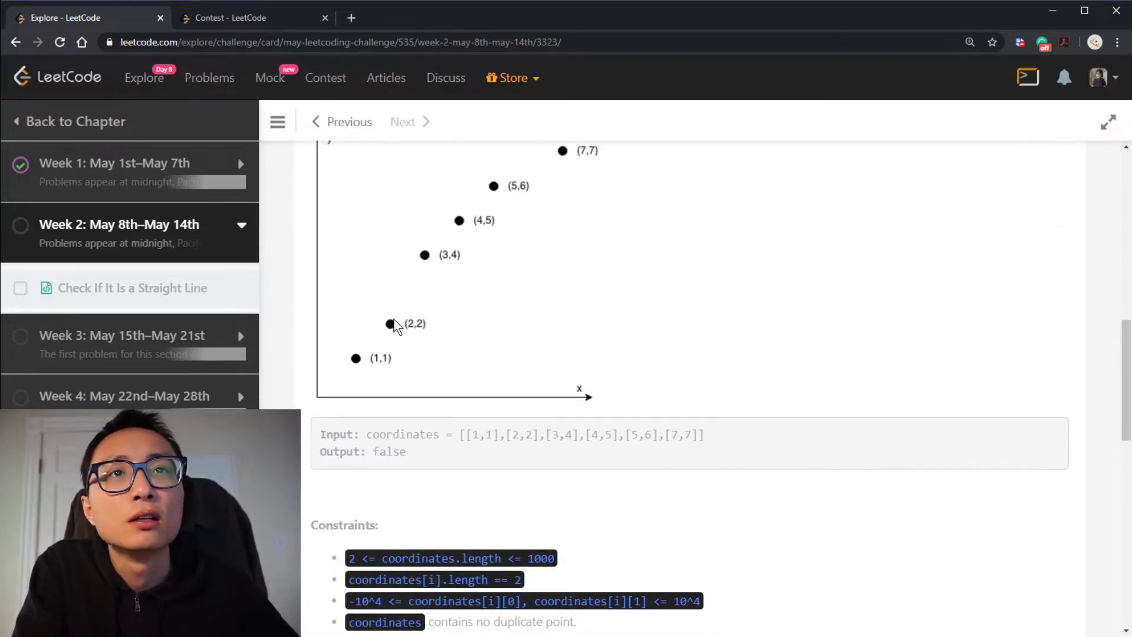
scroll(415, 282, "up", 4)
scroll(421, 301, "up", 2)
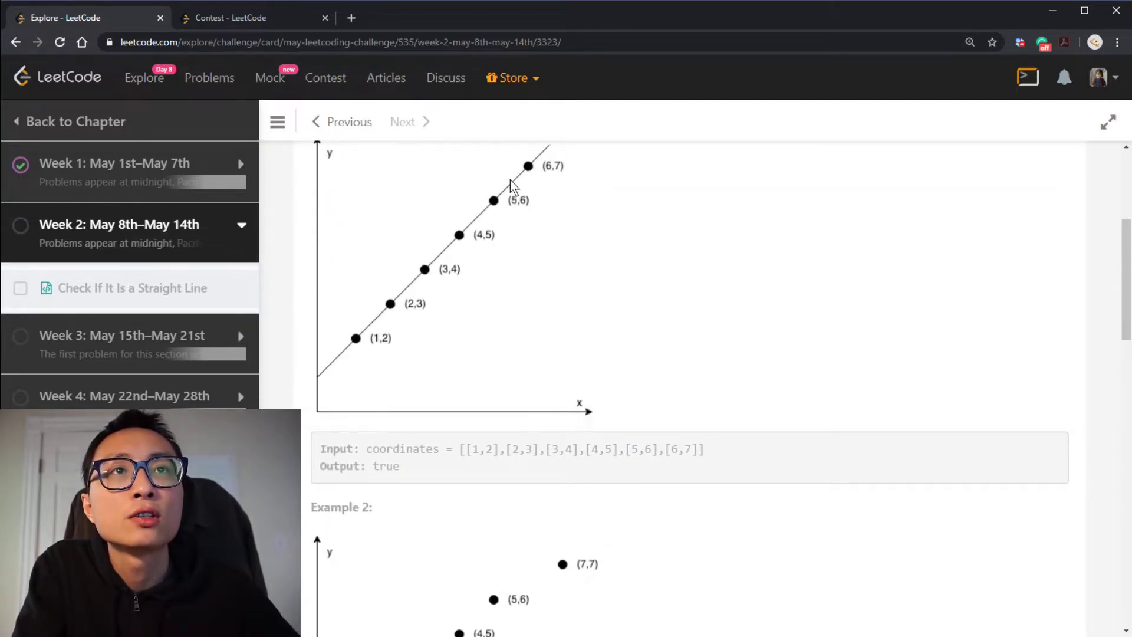
scroll(511, 180, "down", 3)
scroll(505, 200, "down", 5)
scroll(501, 201, "down", 5)
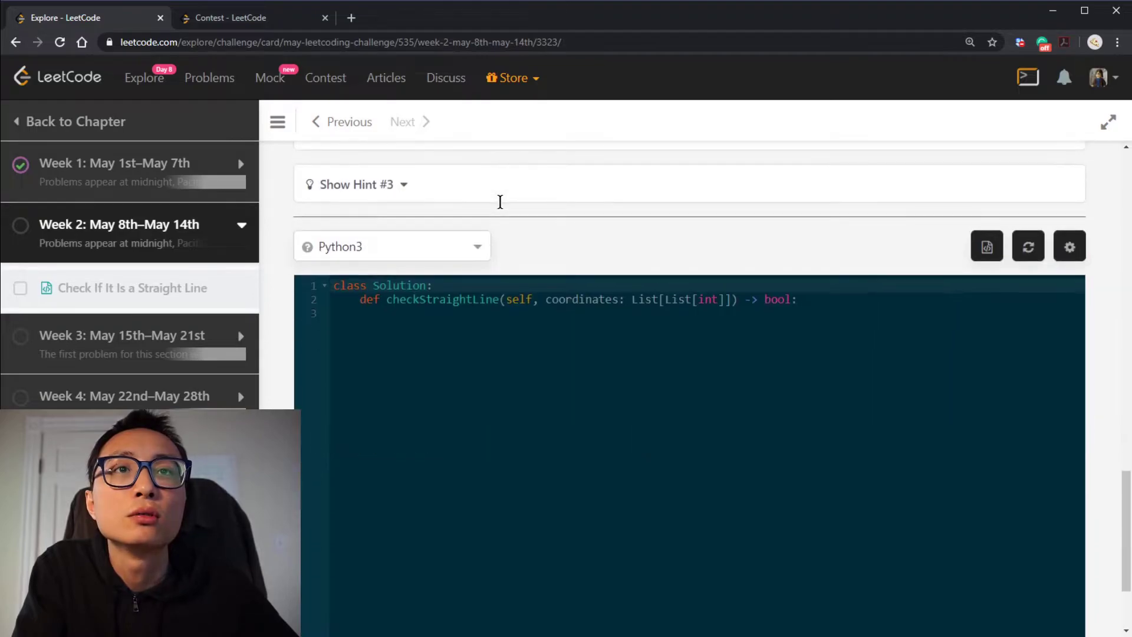
Add blank lines above the Solution class and write the note y1=ax1+b
left_click(489, 285)
key("Return")
key("Return")
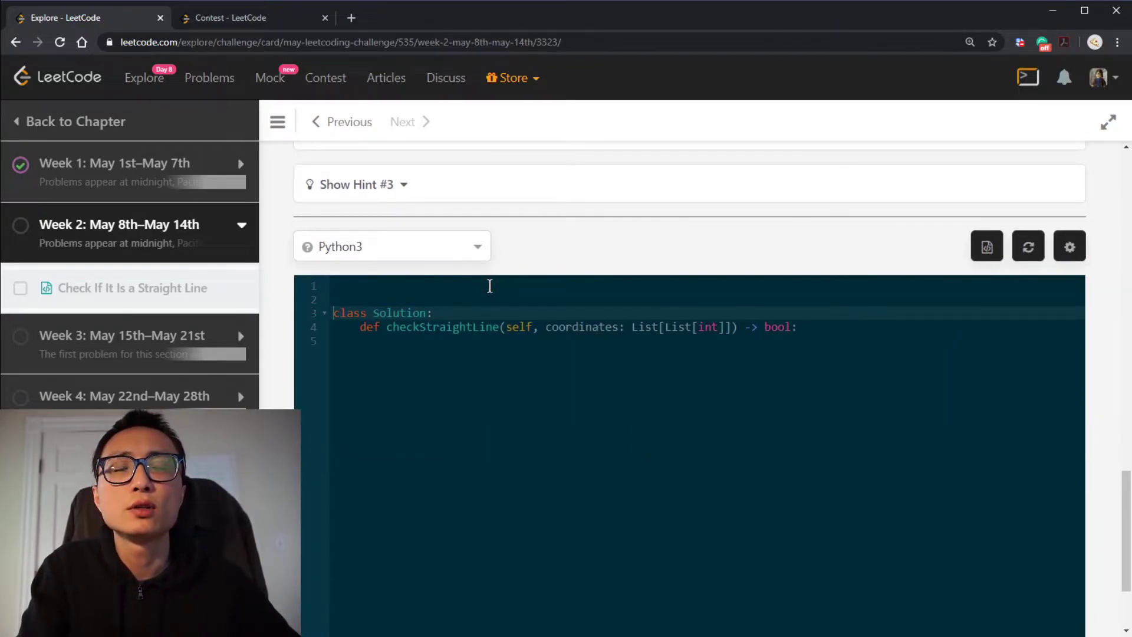
key("Up")
key("Up")
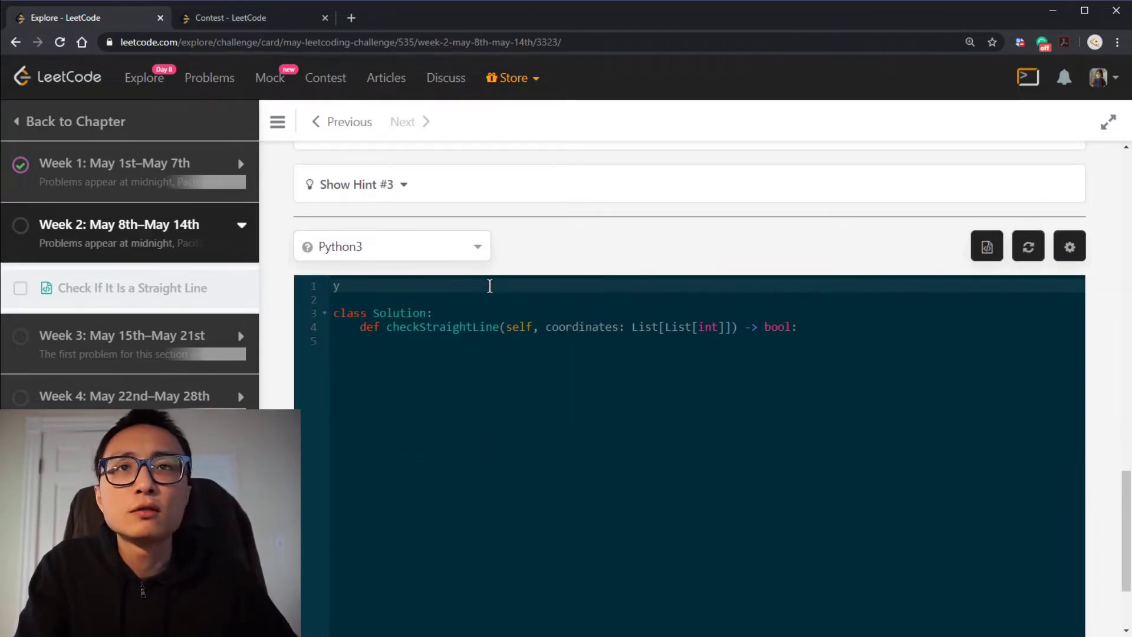
type("y=ax1")
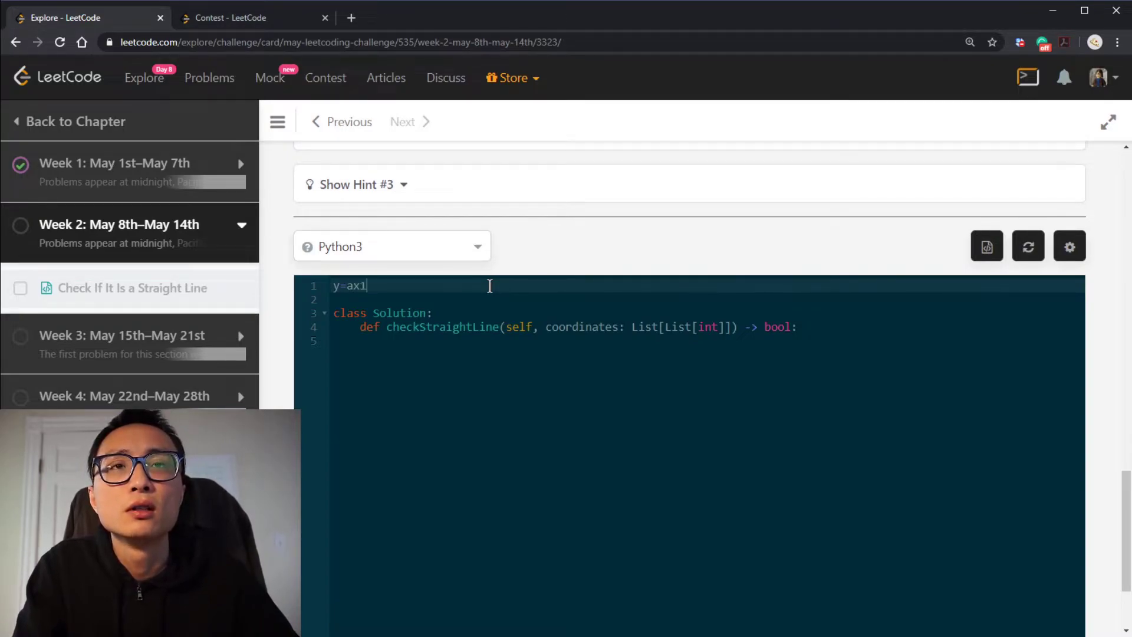
type("+b")
key("Home")
key("Right")
type("1")
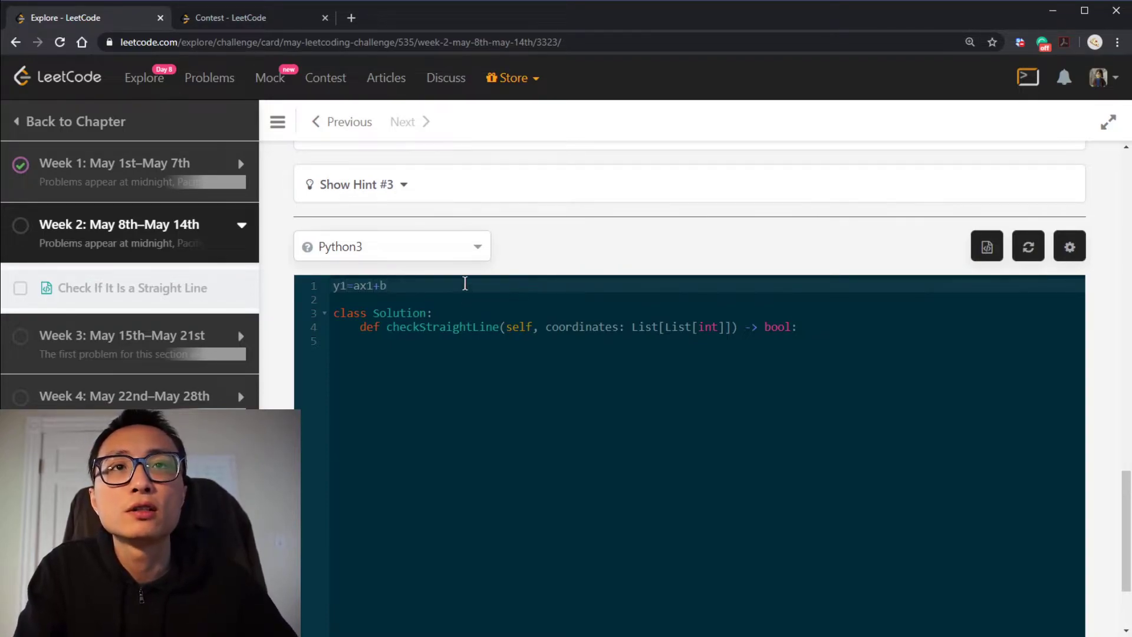
Duplicate the note as y2=ax2+b and begin the line (y2-y1)=
key("shift+alt+Down")
type("y2=ax2+b")
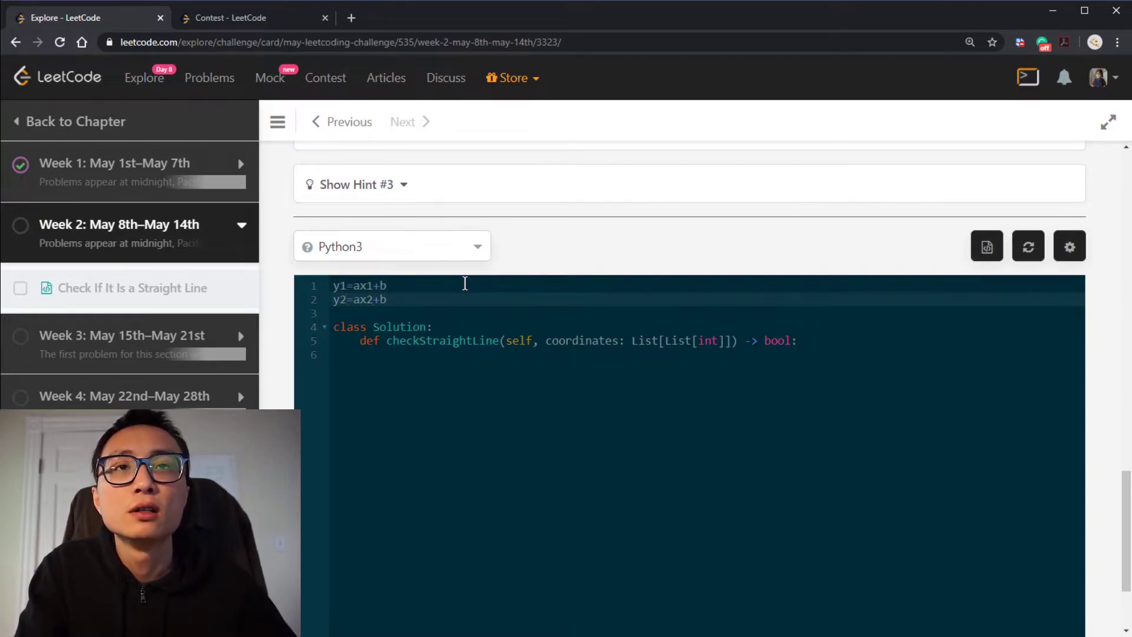
key("Return")
key("Return")
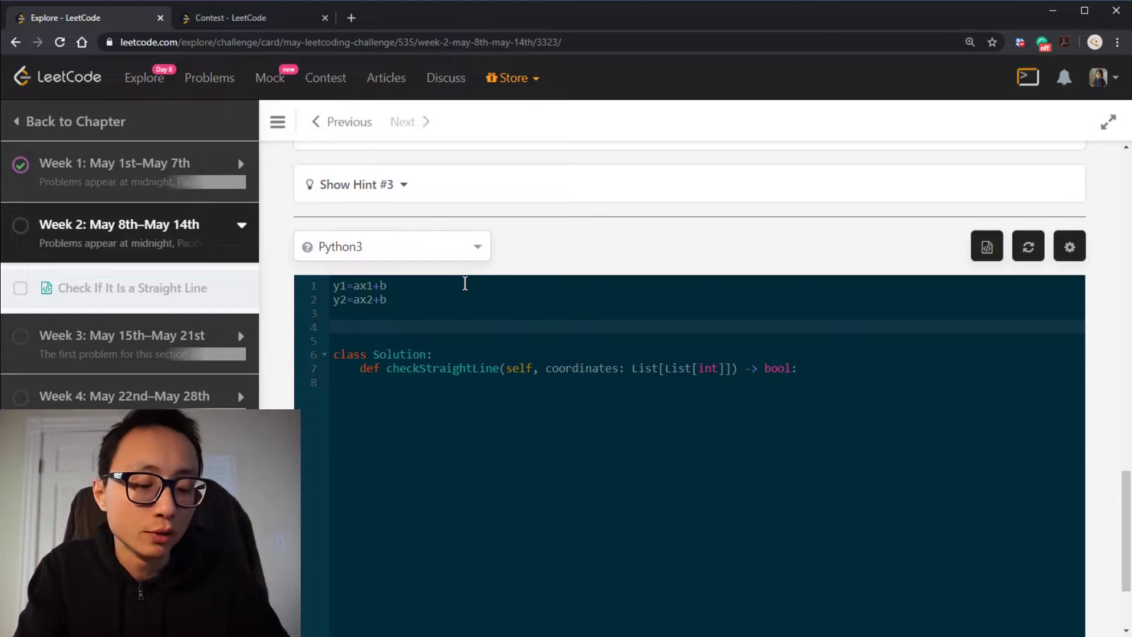
type("y")
key("BackSpace")
type("(y")
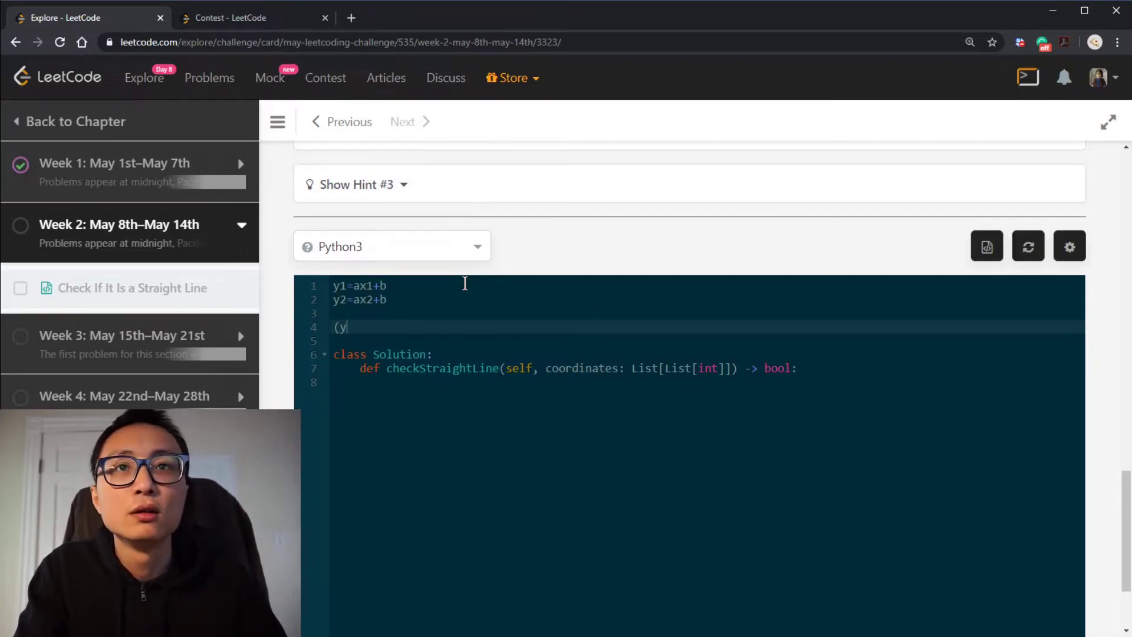
type("2-y1)=")
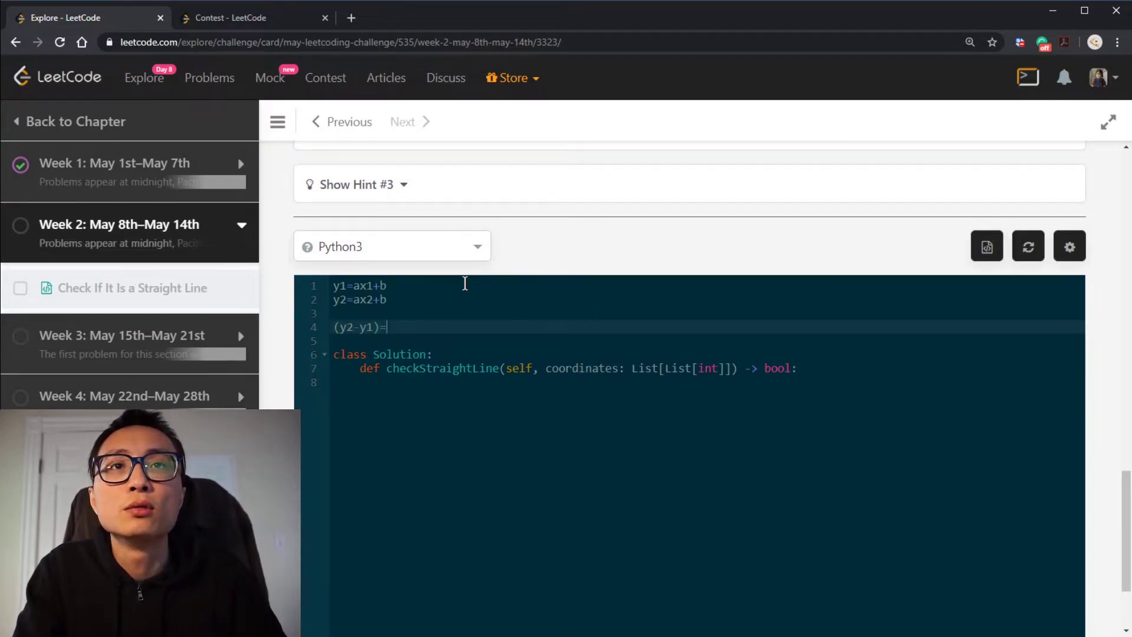
type("*")
type("(x")
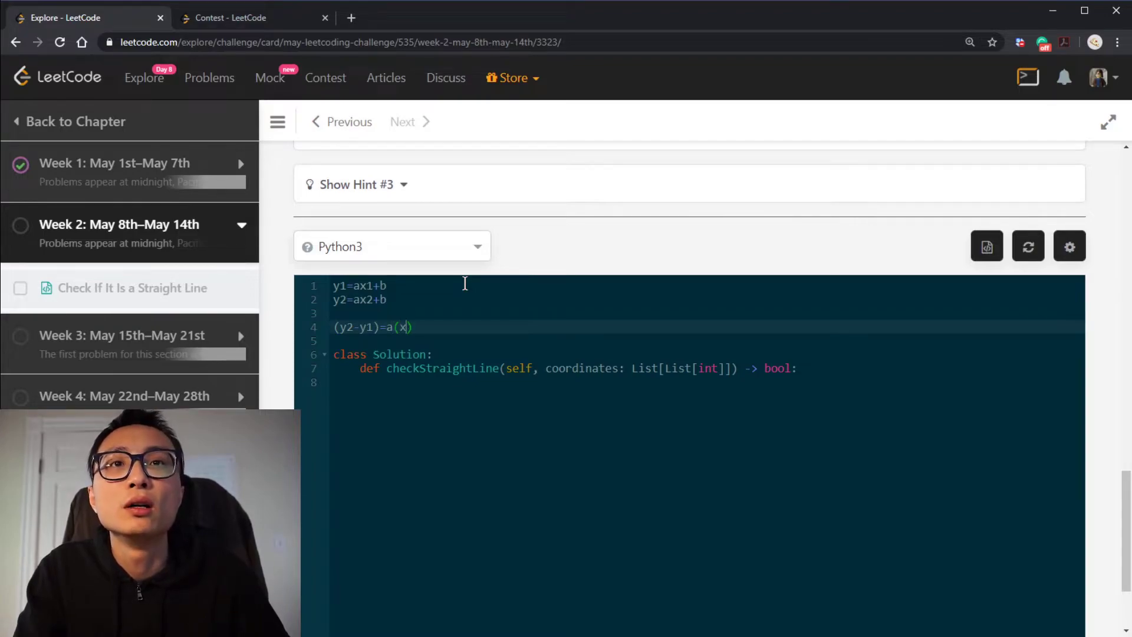
type("-x1")
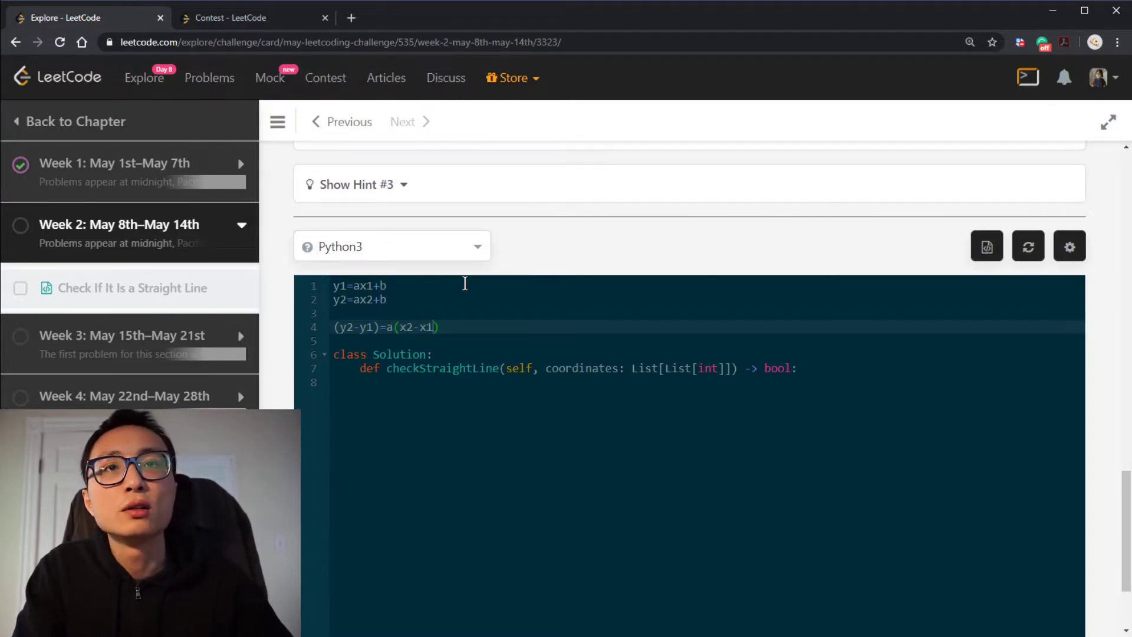
Below the difference equation, write a = (y2-y1)/(x2-x1) with the condition x2 != x1
left_click_drag(394, 326, 432, 326)
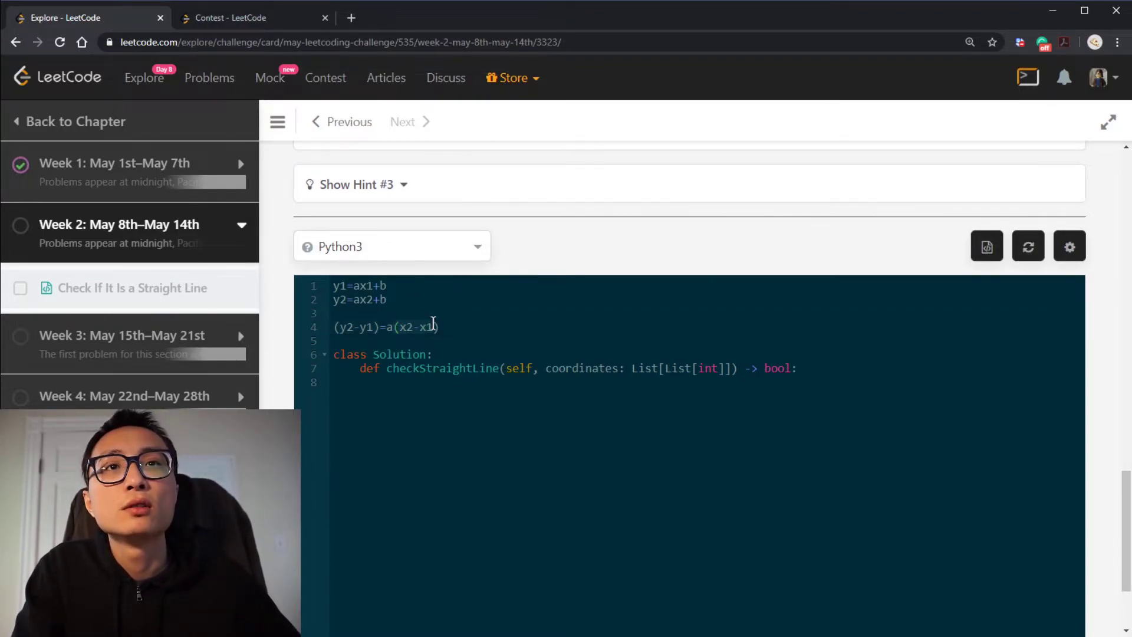
left_click(382, 328)
left_click(460, 327)
key("Return")
key("Return")
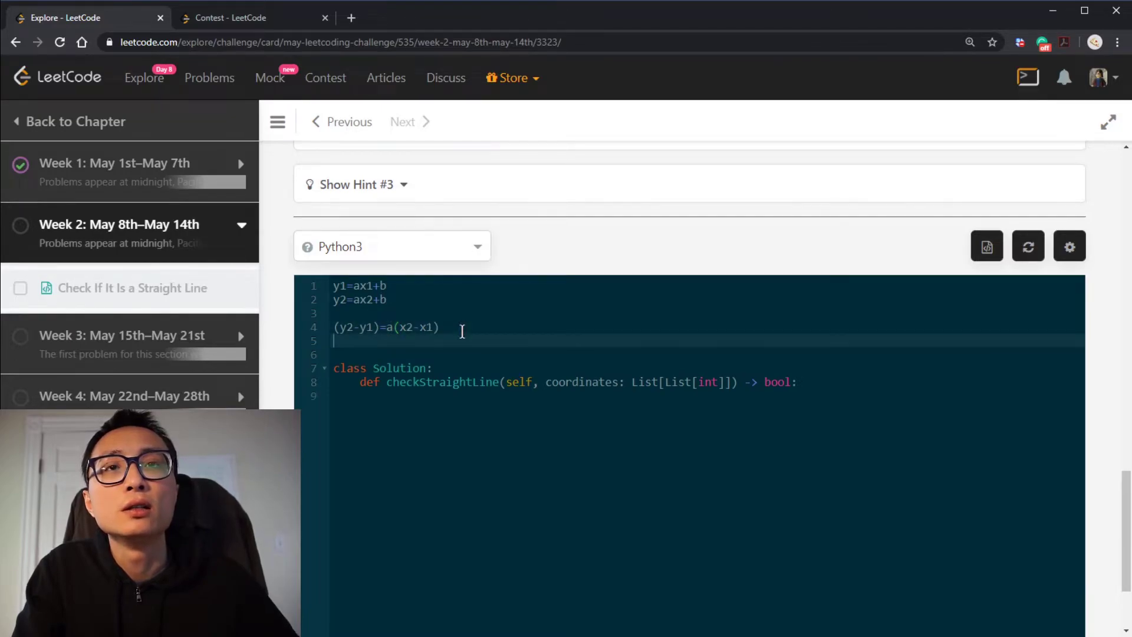
type("a =")
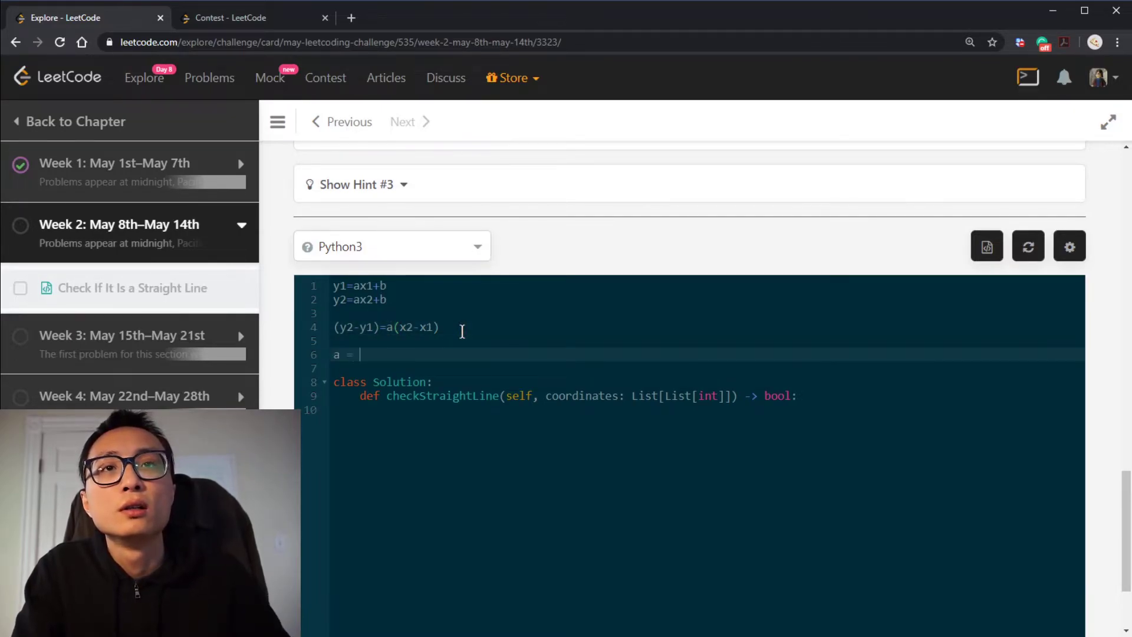
type(" (y2-")
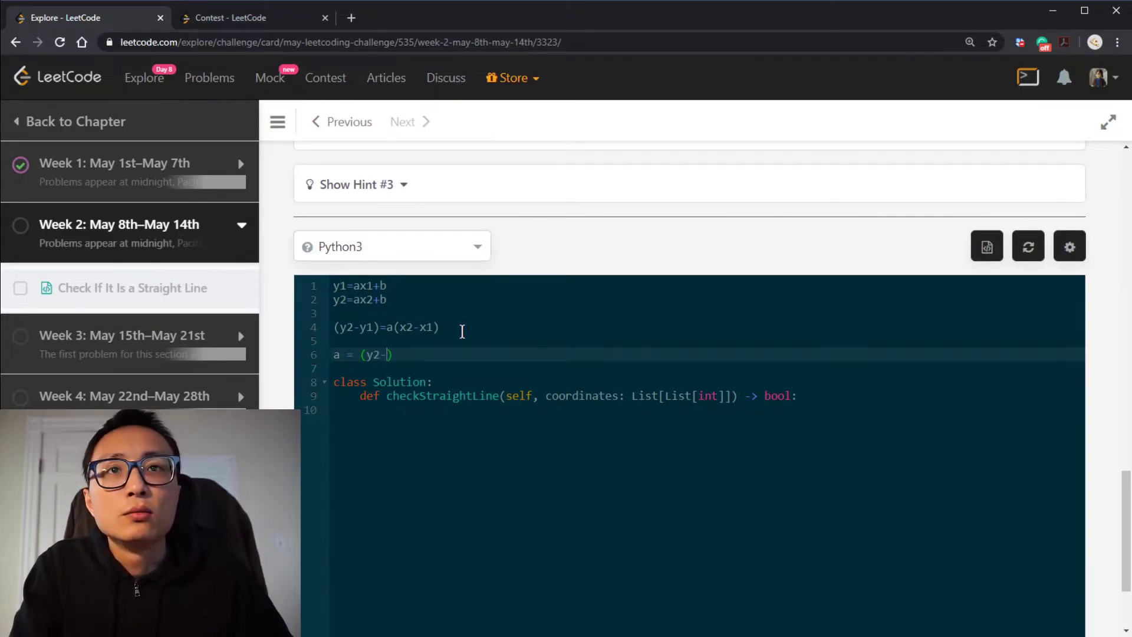
type("1)/(x2-")
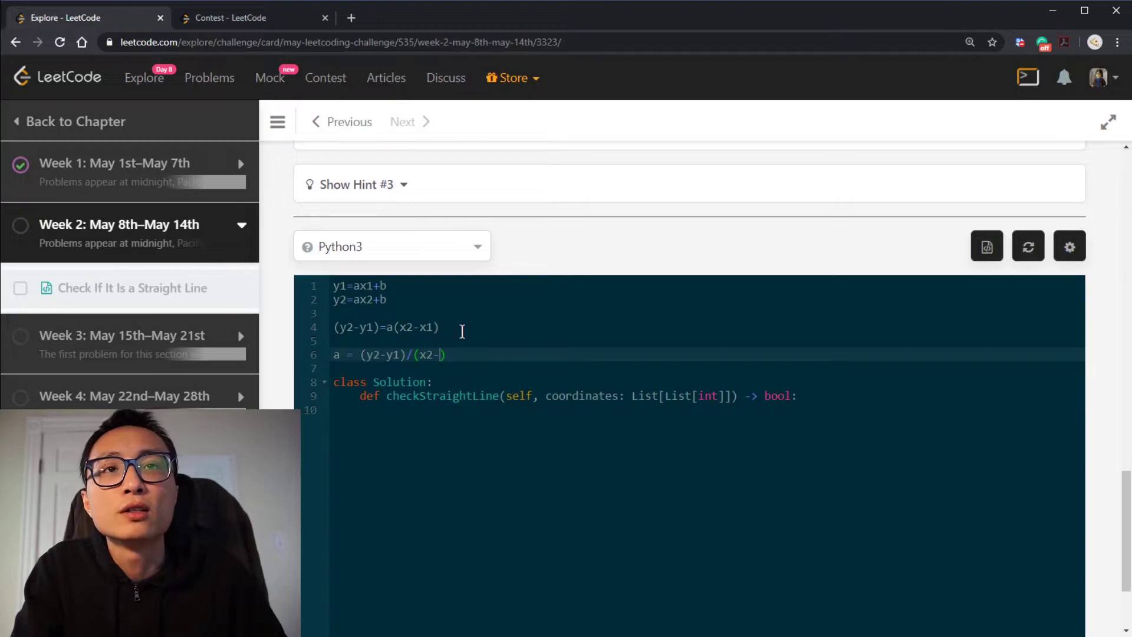
type("x1)")
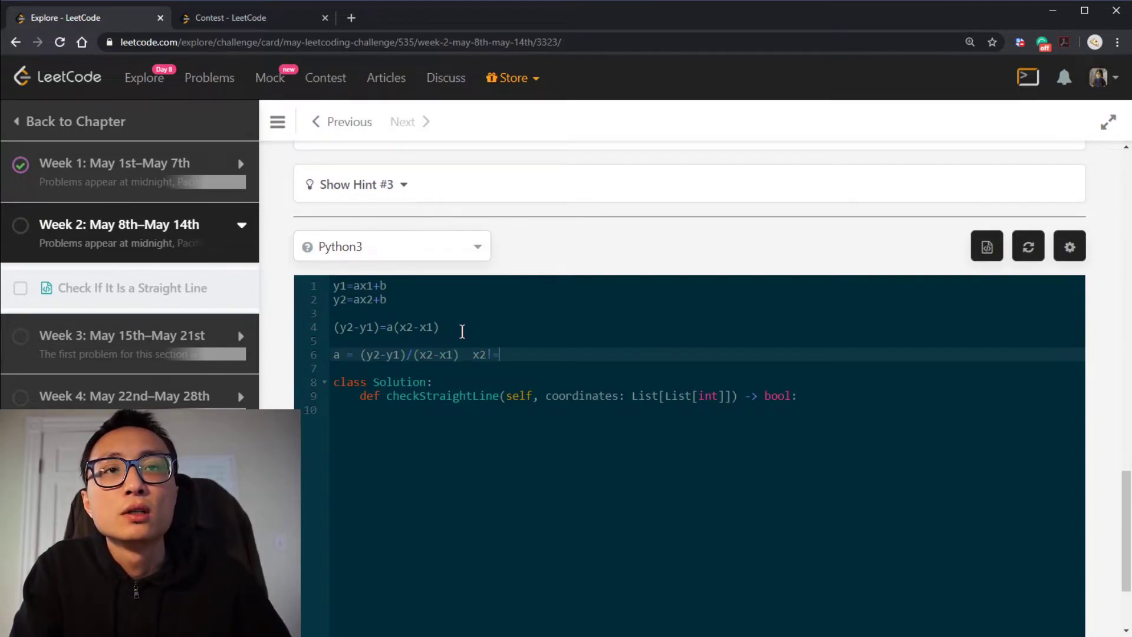
key("Left")
key("Left")
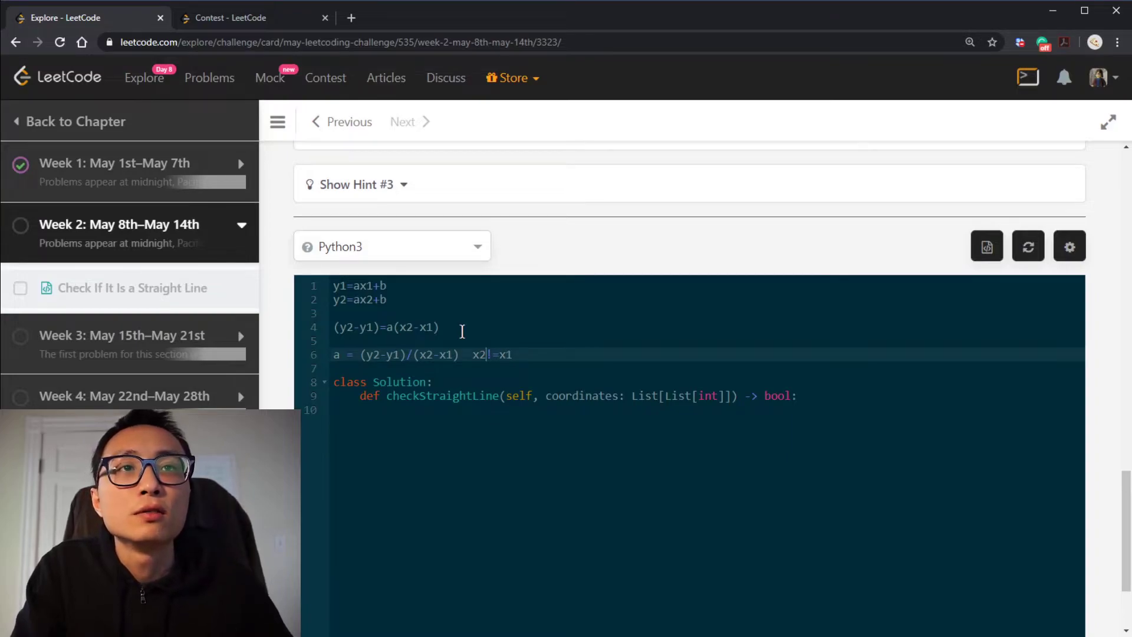
key("Right")
key("Right")
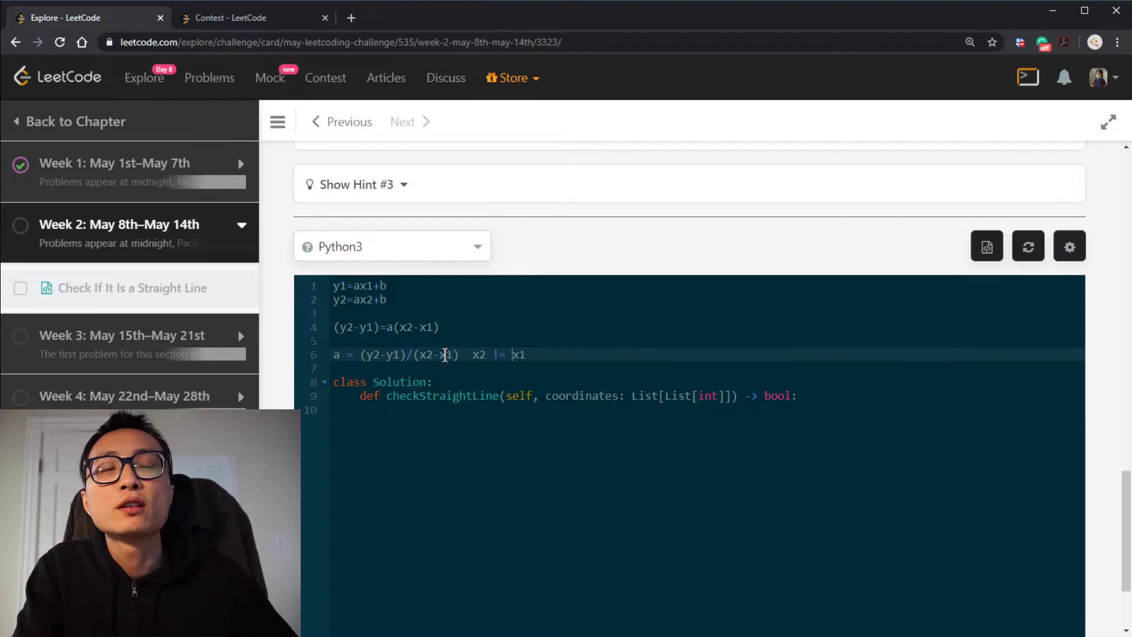
scroll(444, 354, "up", 5)
scroll(376, 320, "up", 5)
scroll(376, 320, "up", 3)
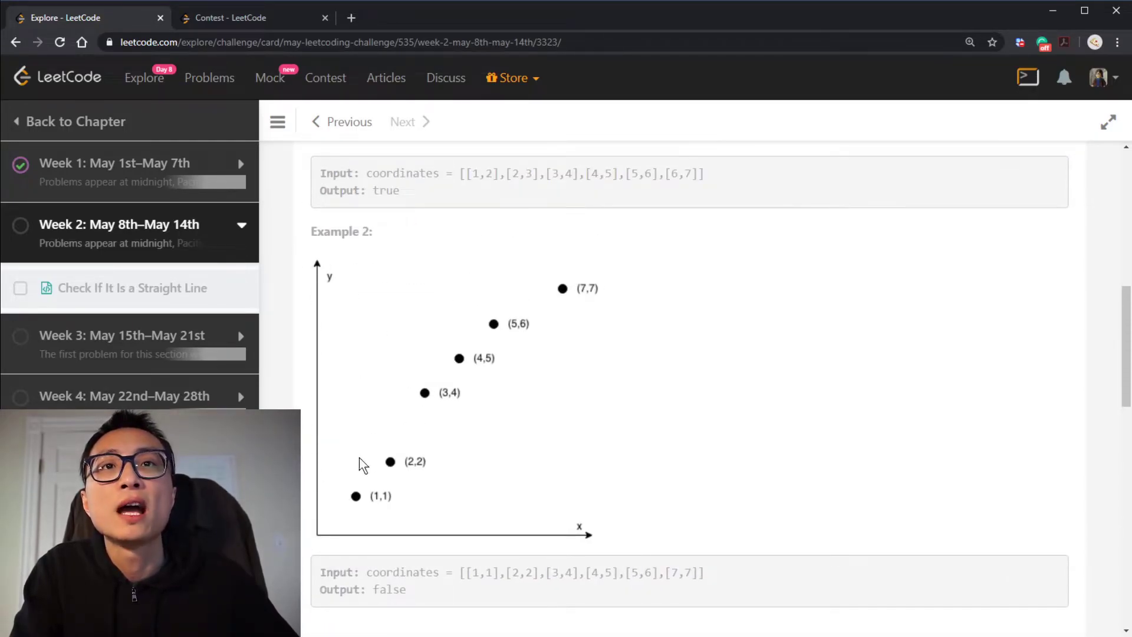
scroll(359, 457, "down", 4)
scroll(354, 327, "down", 5)
scroll(372, 310, "down", 3)
scroll(398, 310, "down", 4)
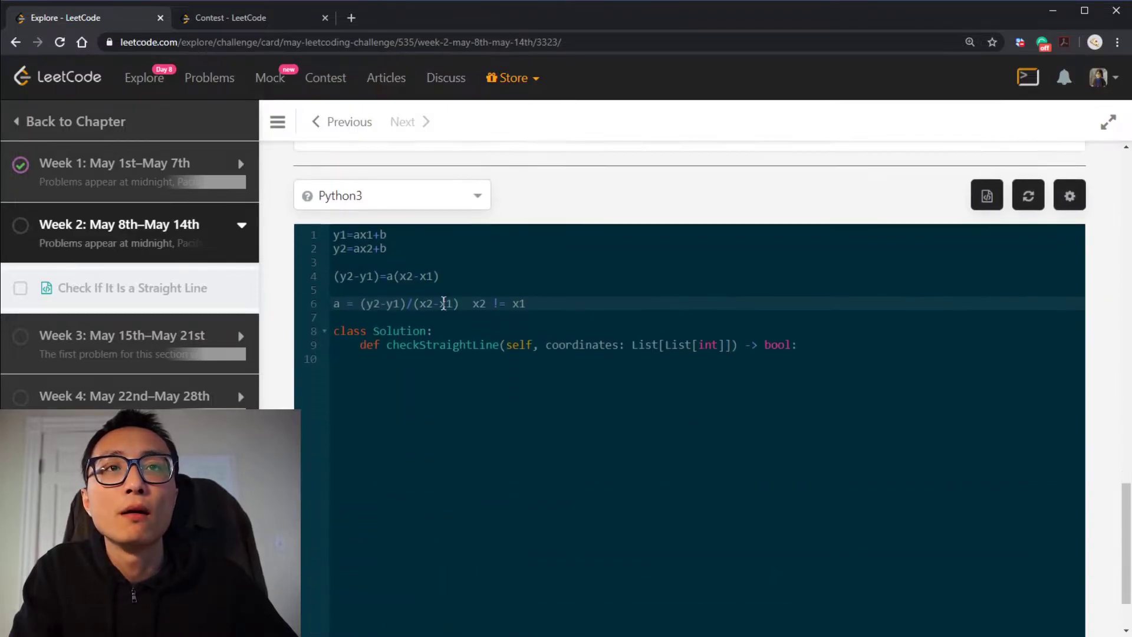
scroll(444, 304, "down", 1)
left_click_drag(539, 288, 477, 286)
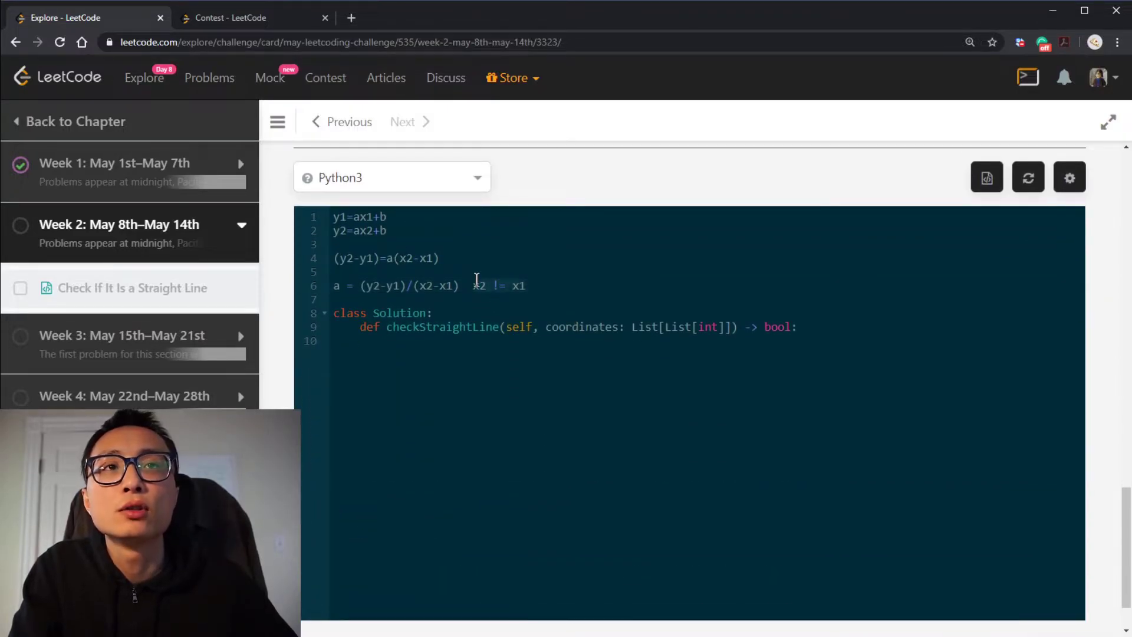
left_click(529, 285)
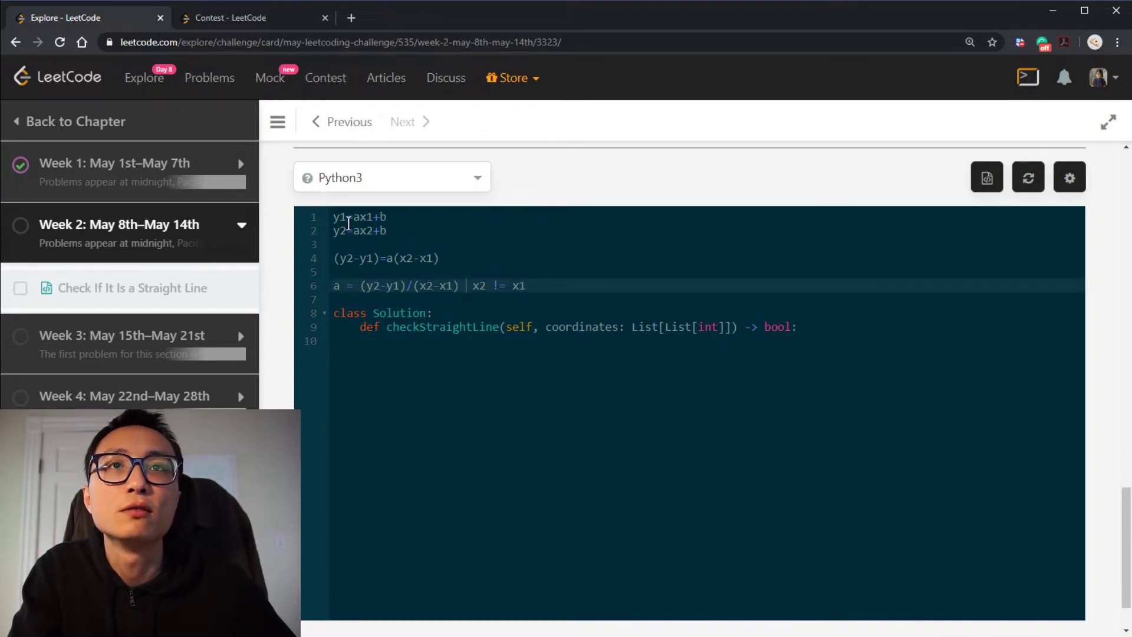
On line 7, write the intercept note b = y1 - x1 * (y2-y1) / (x2-x1)
left_click(366, 301)
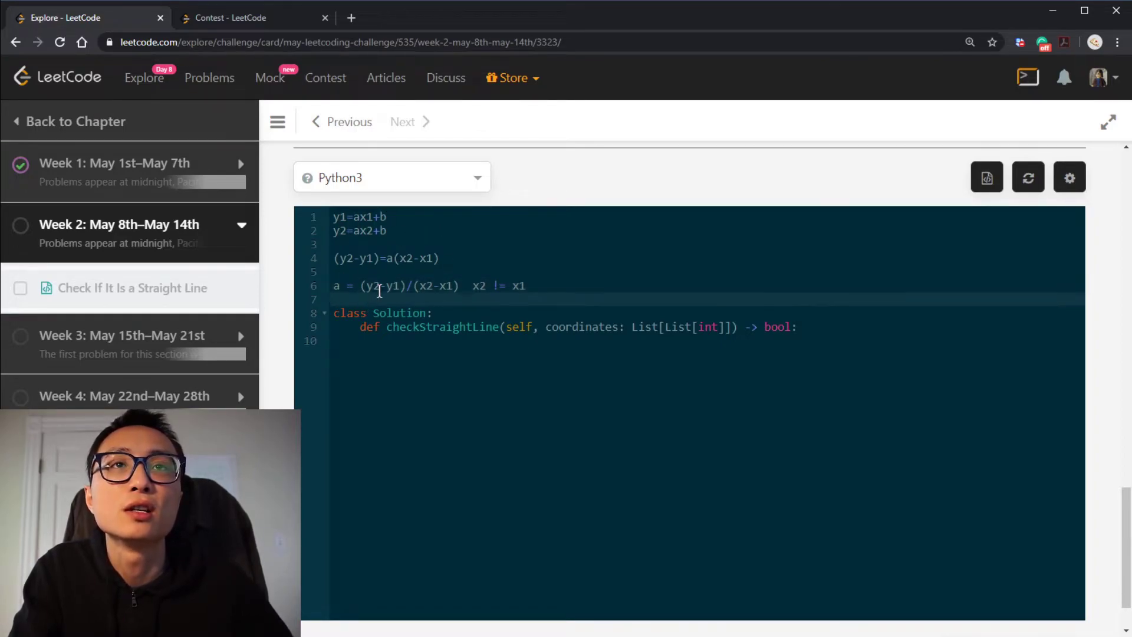
type("b = ")
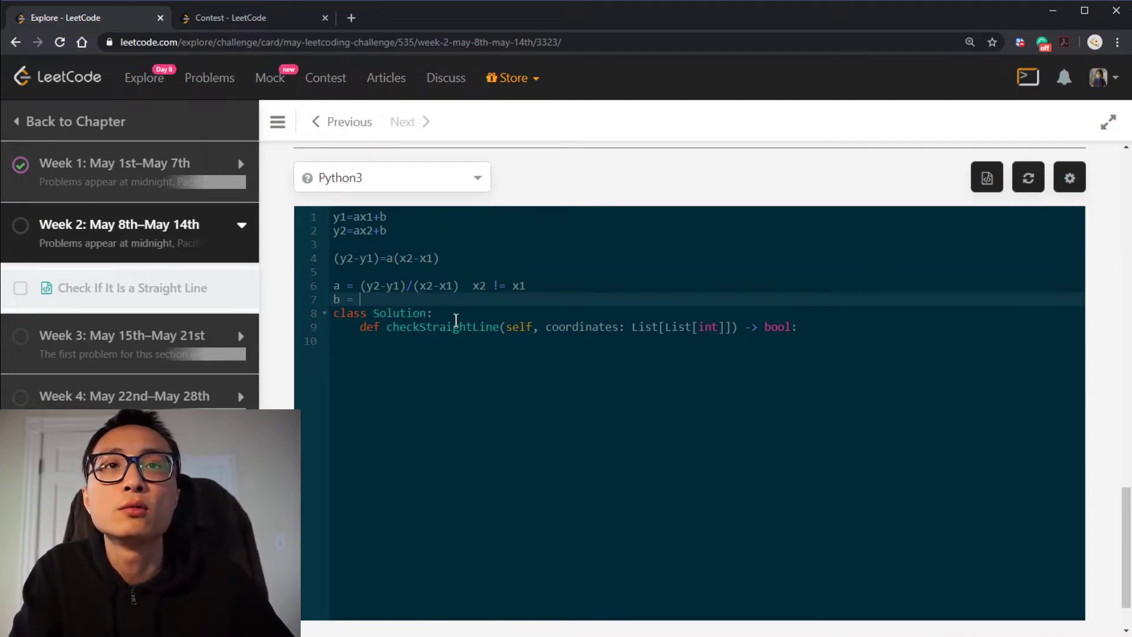
type("y1")
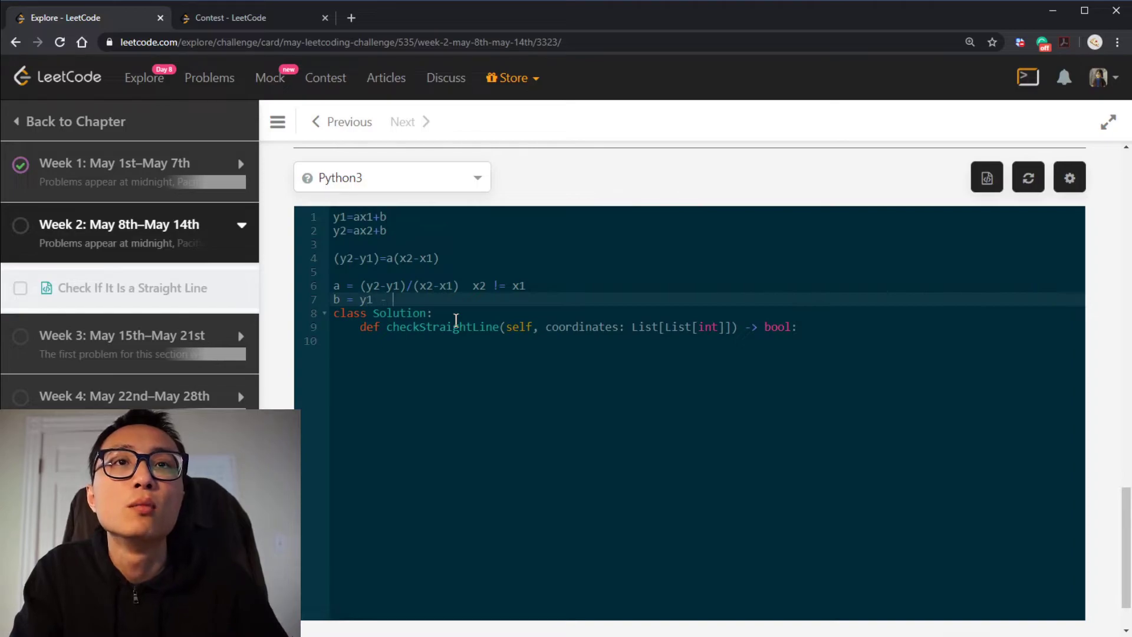
type(" -")
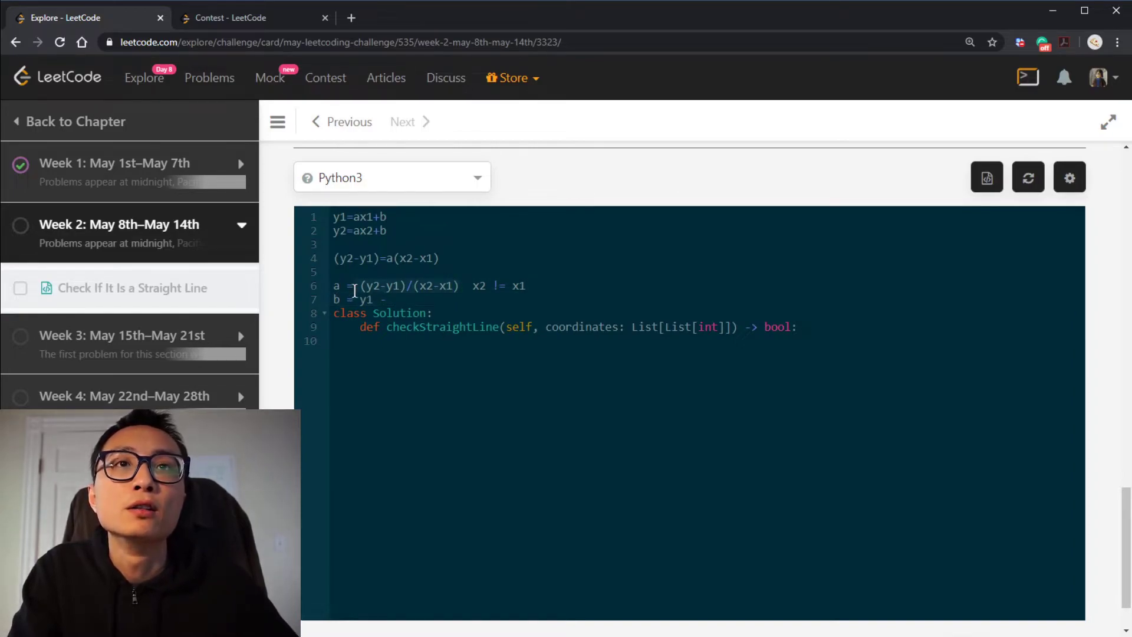
type("(y2-y1)/(x2-x1)")
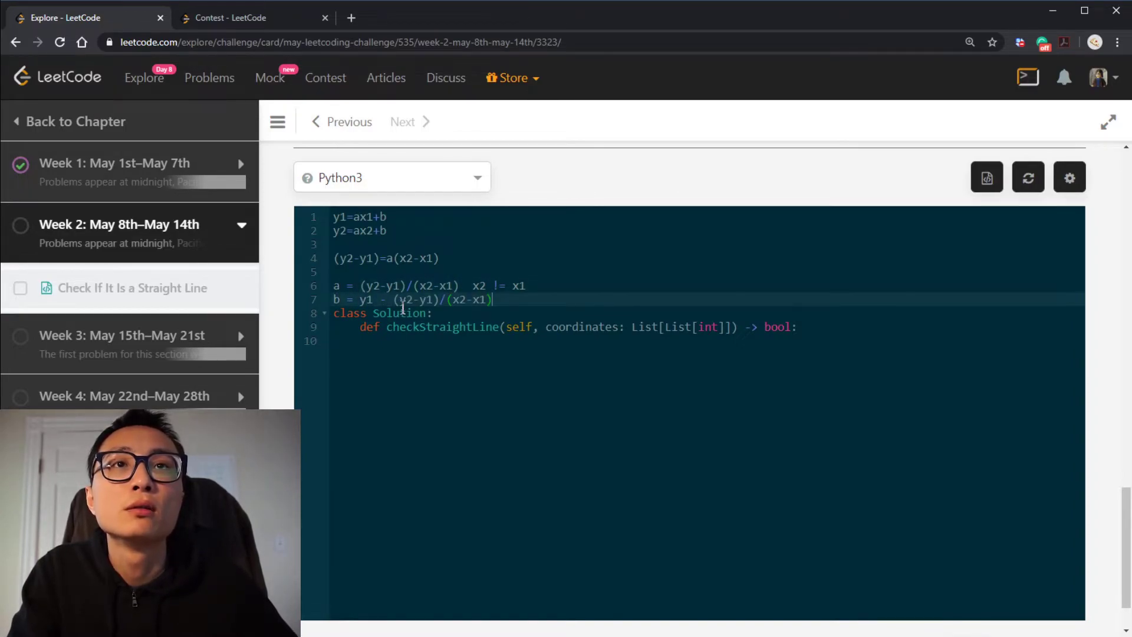
type("x1 ")
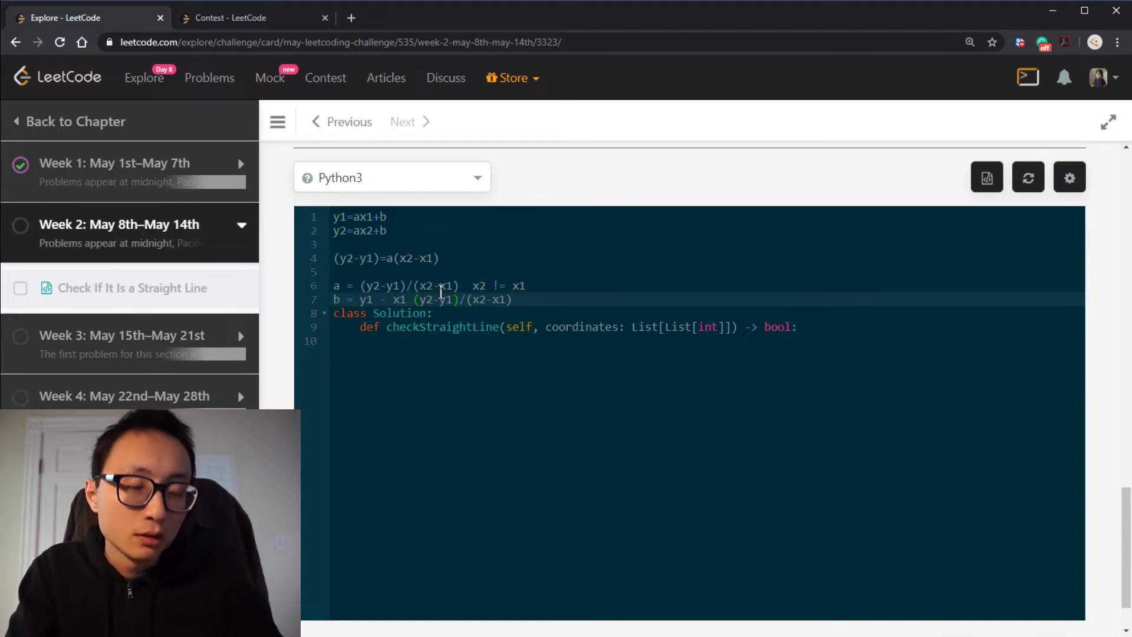
type("*")
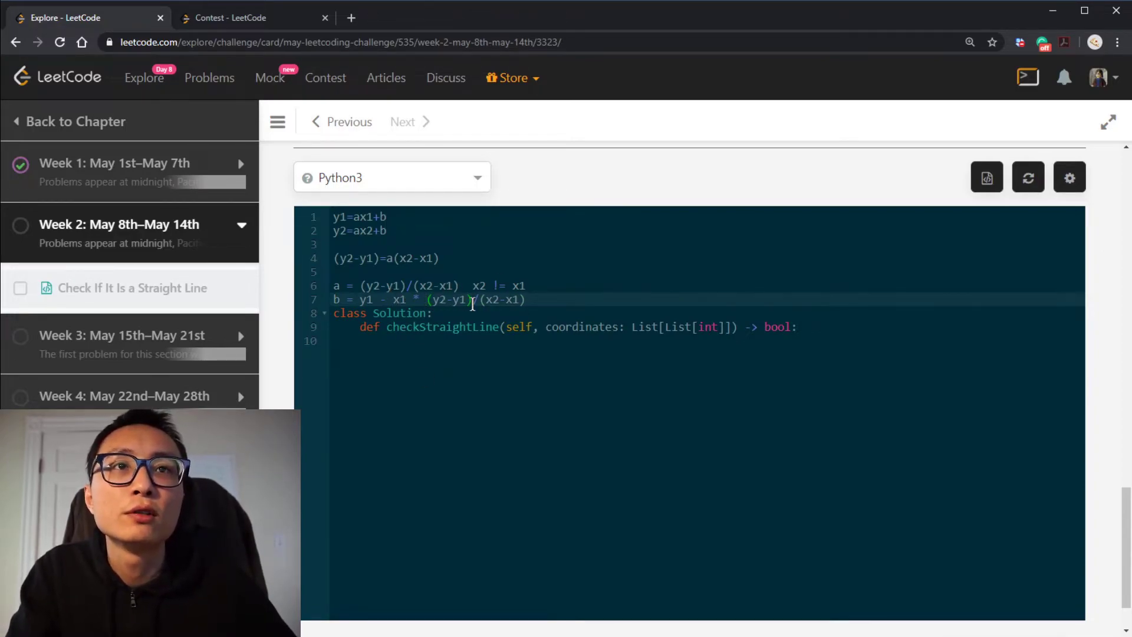
left_click(471, 299)
key("Right")
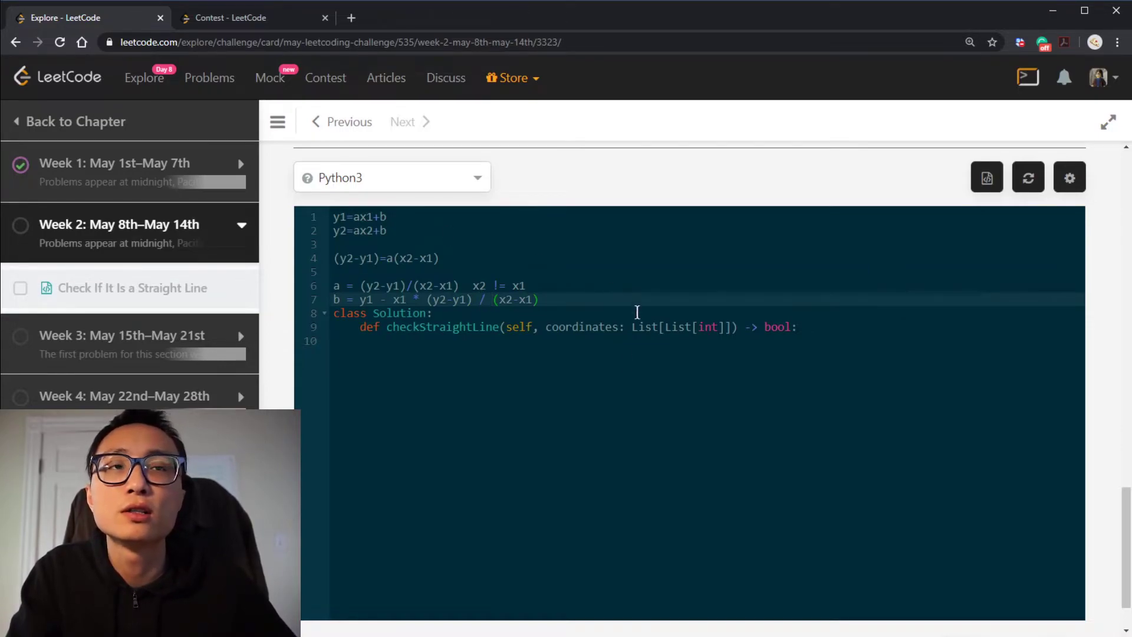
double_click(581, 327)
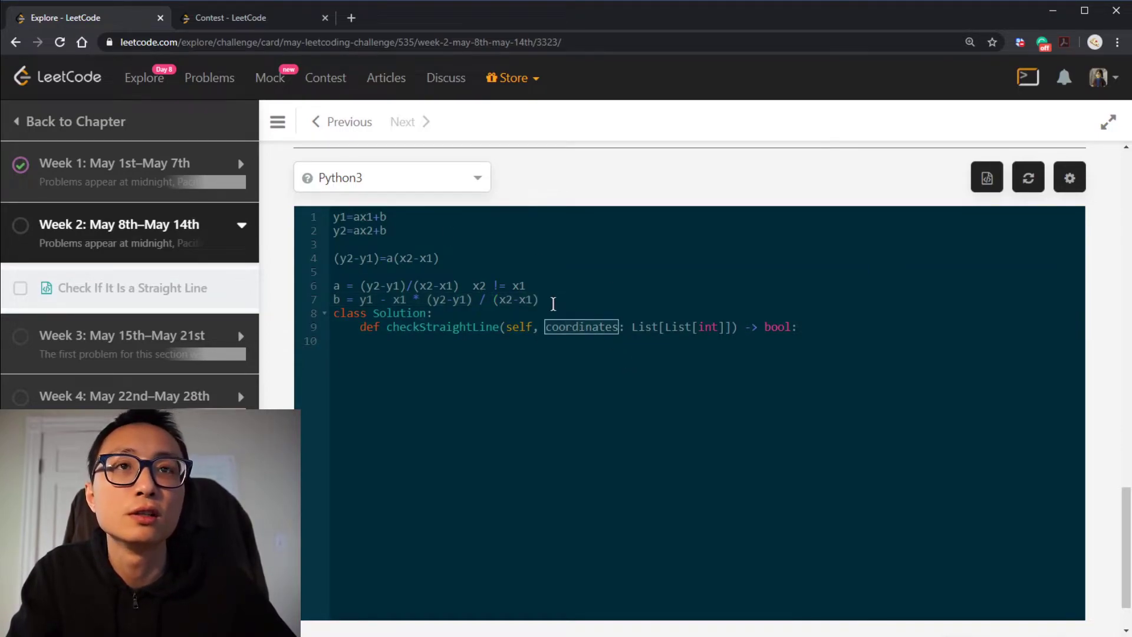
left_click(336, 286)
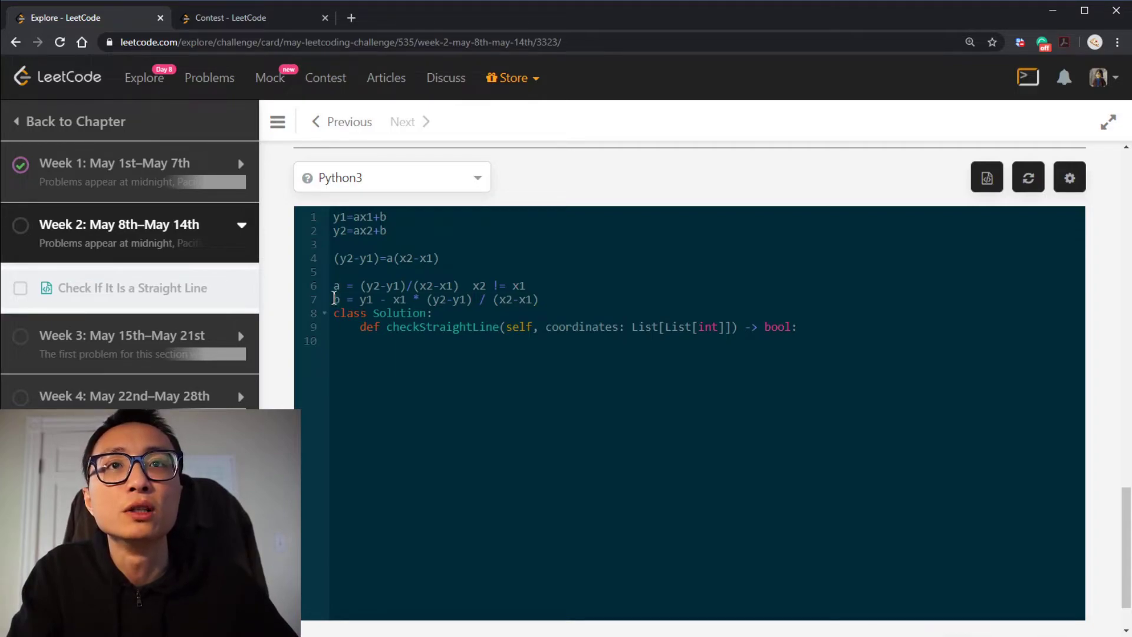
left_click(573, 327)
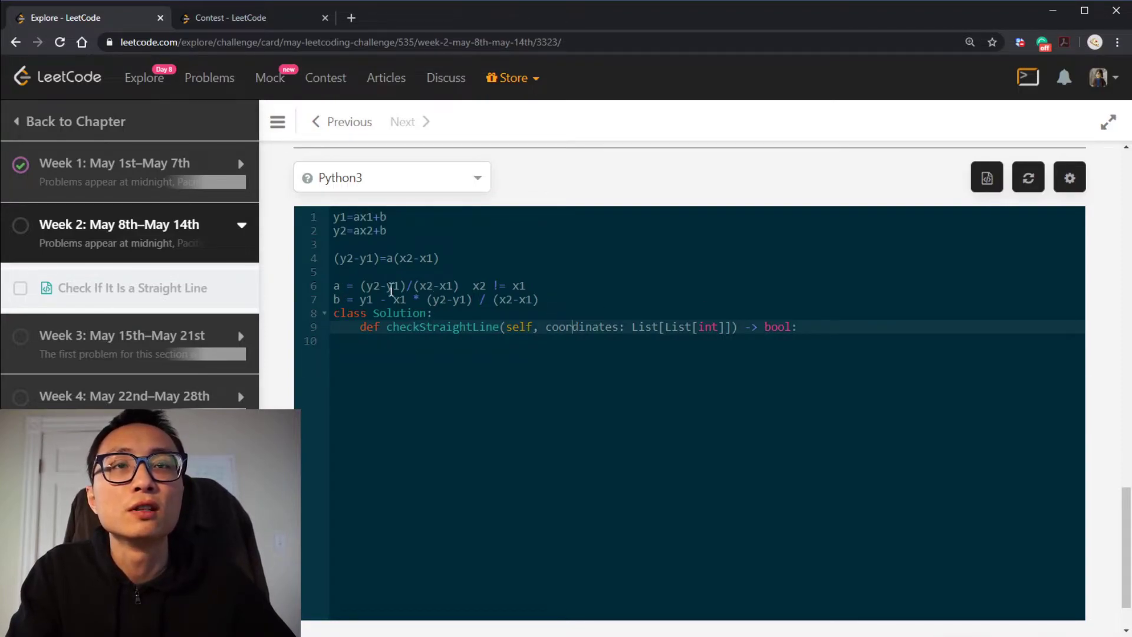
Comment out derivation lines 1–7 and leave a blank line before class Solution
left_click(307, 218)
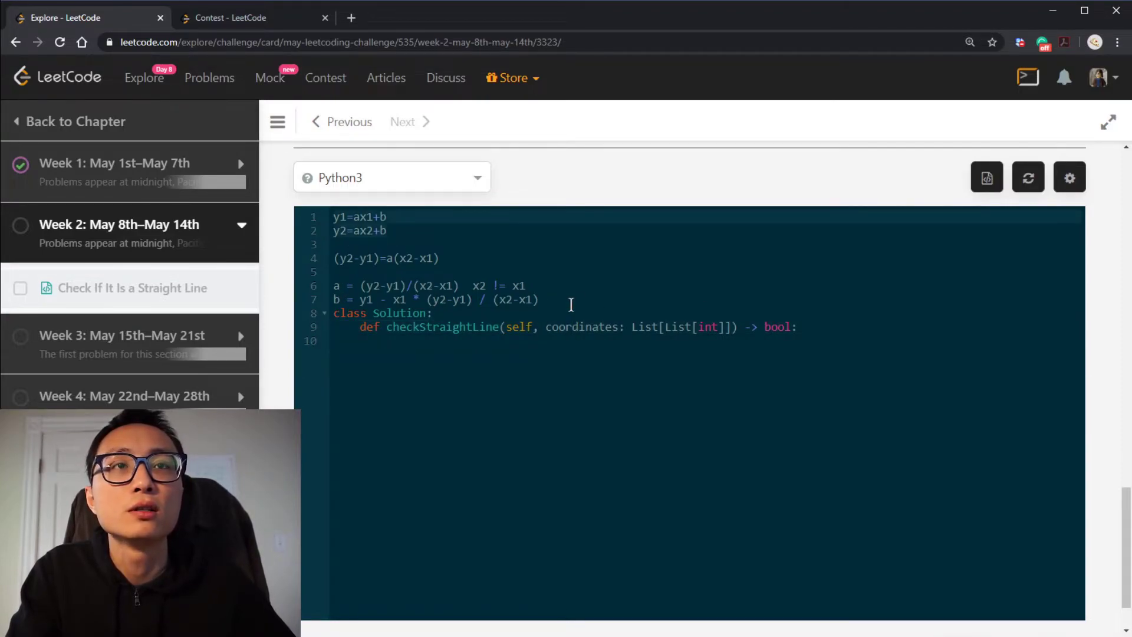
left_click(536, 300, "shift")
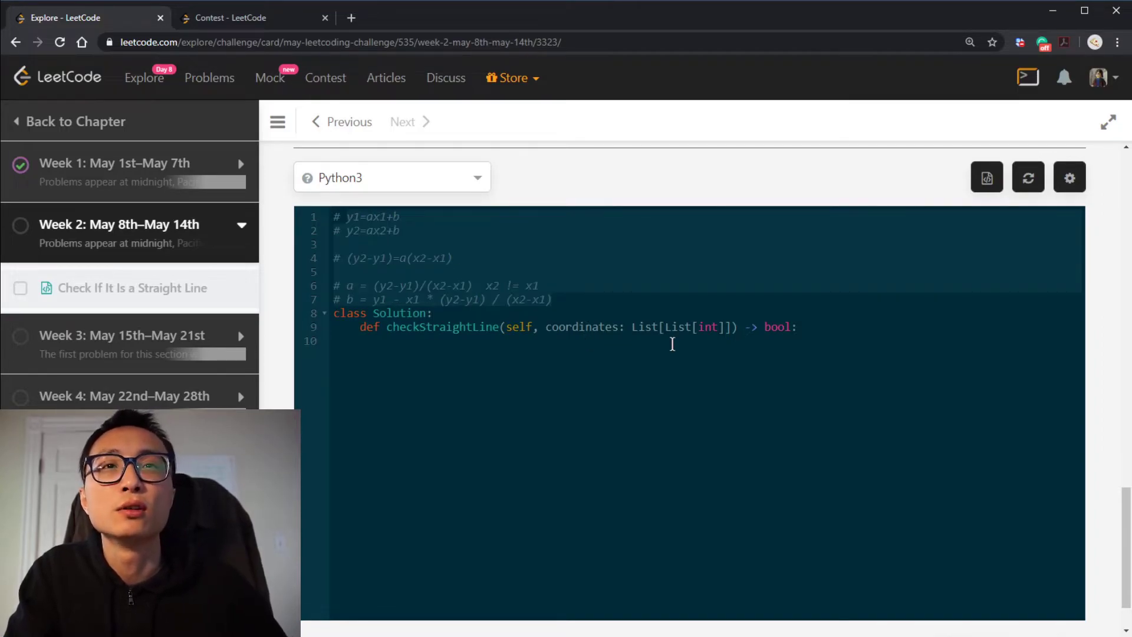
key("ctrl+slash")
key("Return")
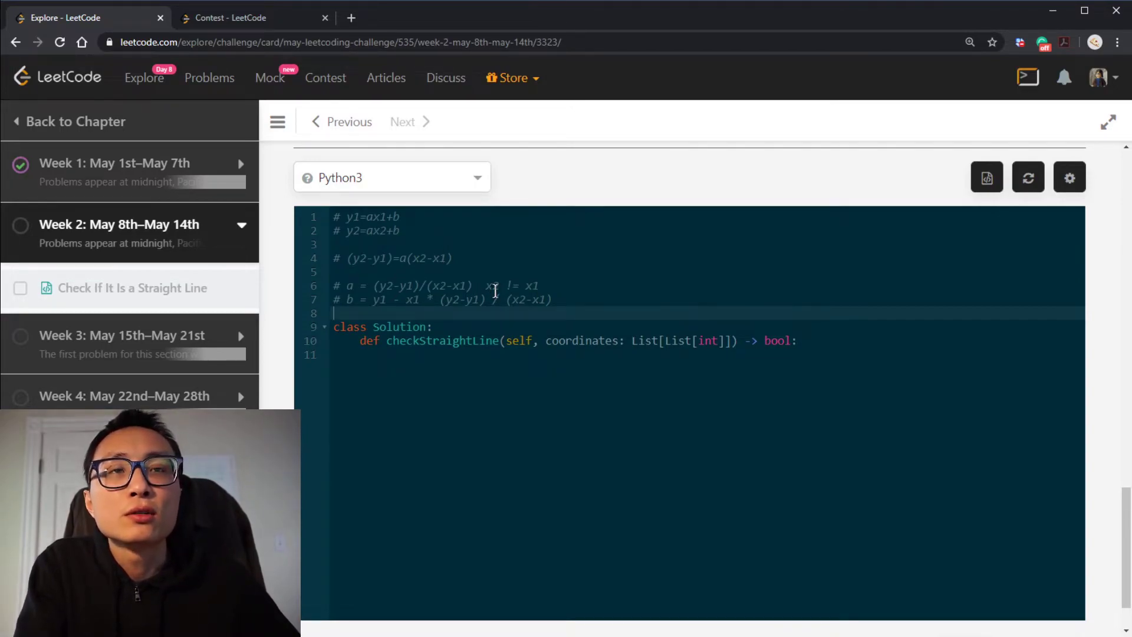
scroll(493, 291, "up", 10)
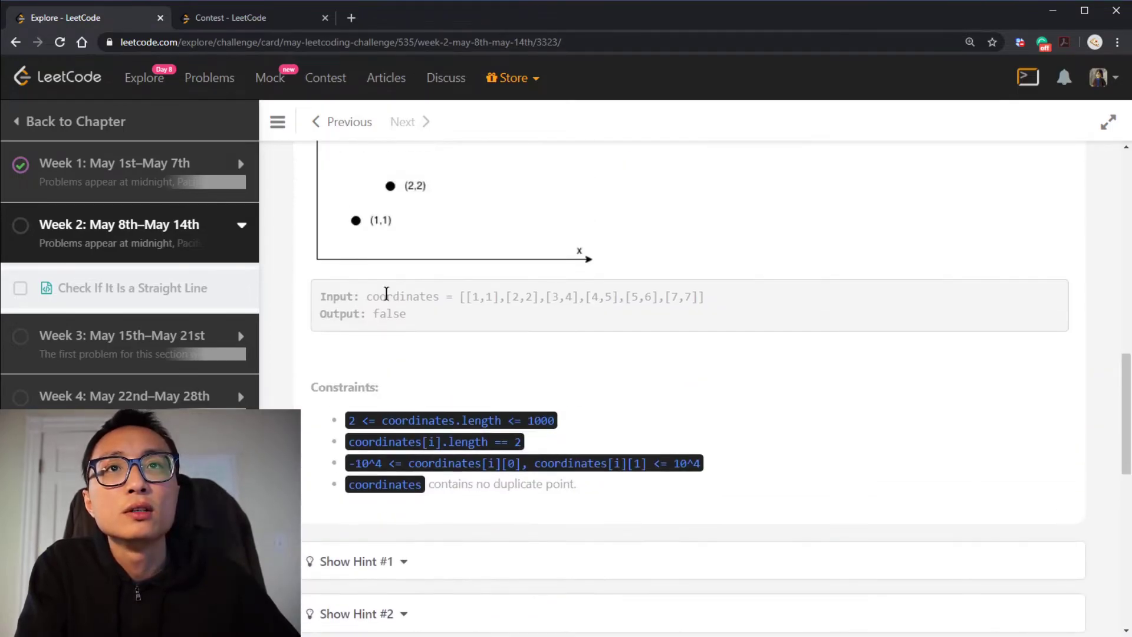
scroll(364, 368, "down", 5)
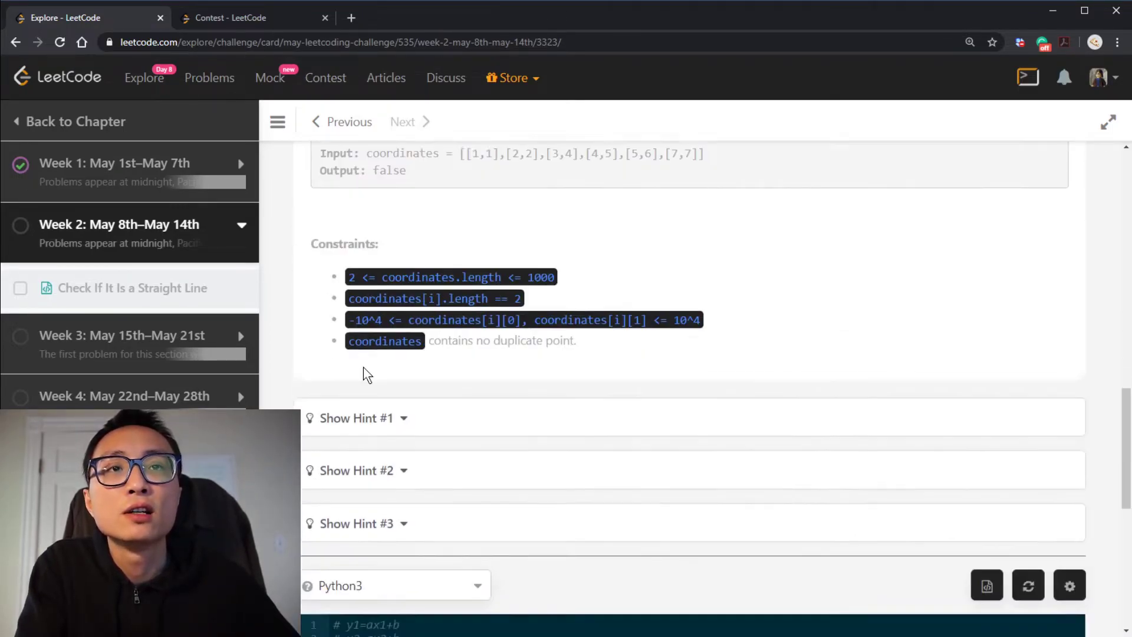
scroll(364, 369, "down", 5)
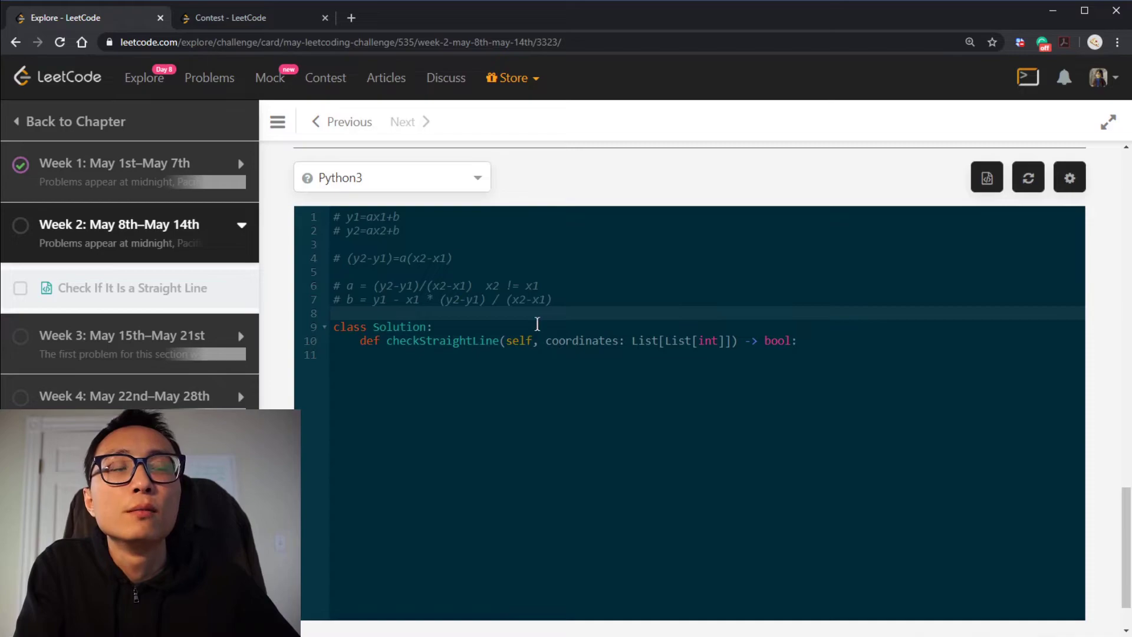
Recheck the coordinates parameter and the x2 != x1 condition in the comments
left_click(595, 343)
double_click(583, 340)
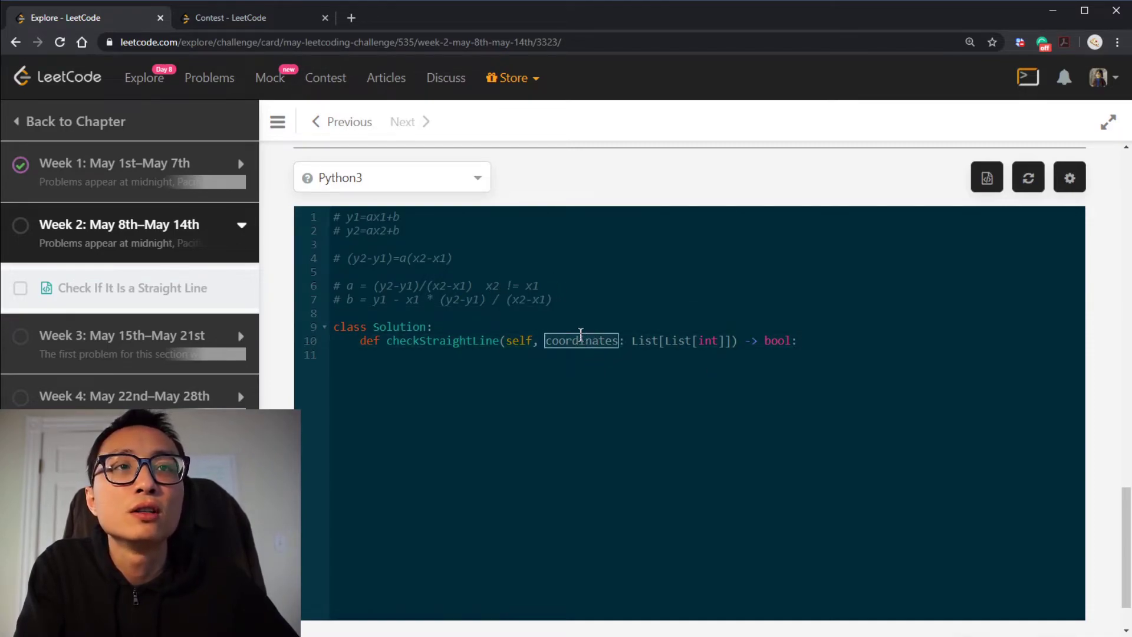
left_click_drag(489, 285, 585, 284)
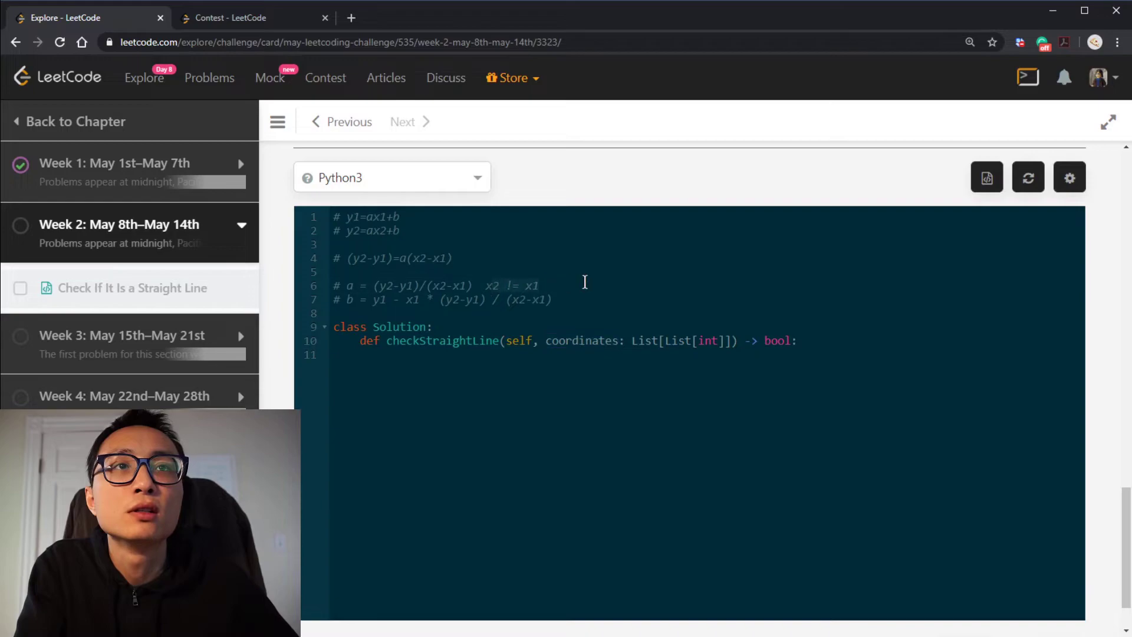
left_click(582, 332)
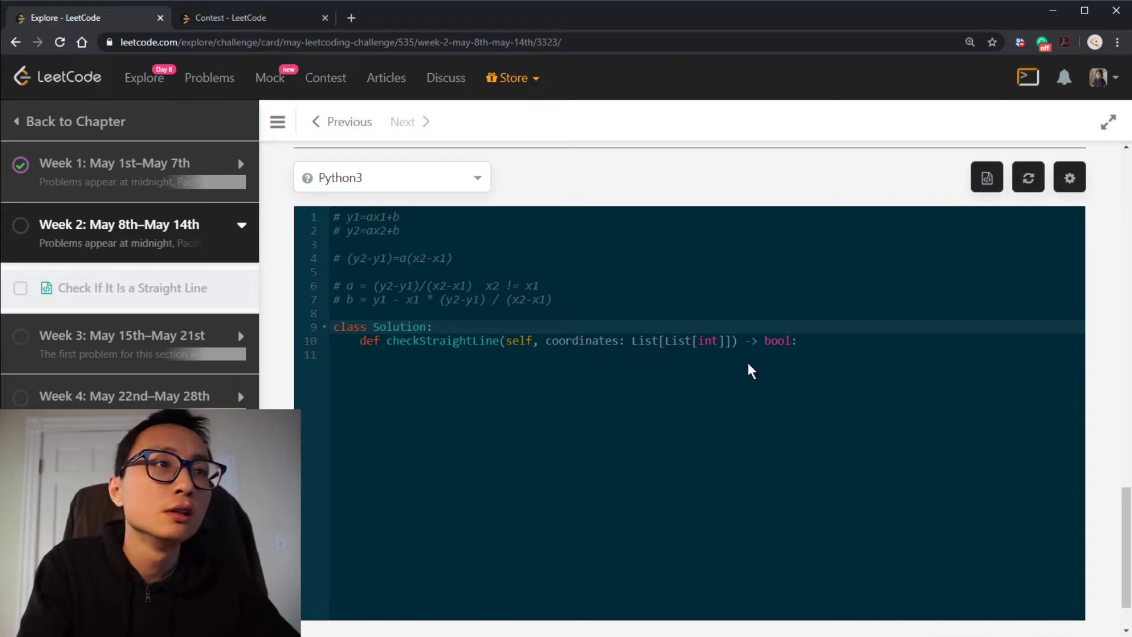
In the method body, unpack the first point with x1, y1 = coordinates[0]
left_click(841, 341)
key("Return")
key("Return")
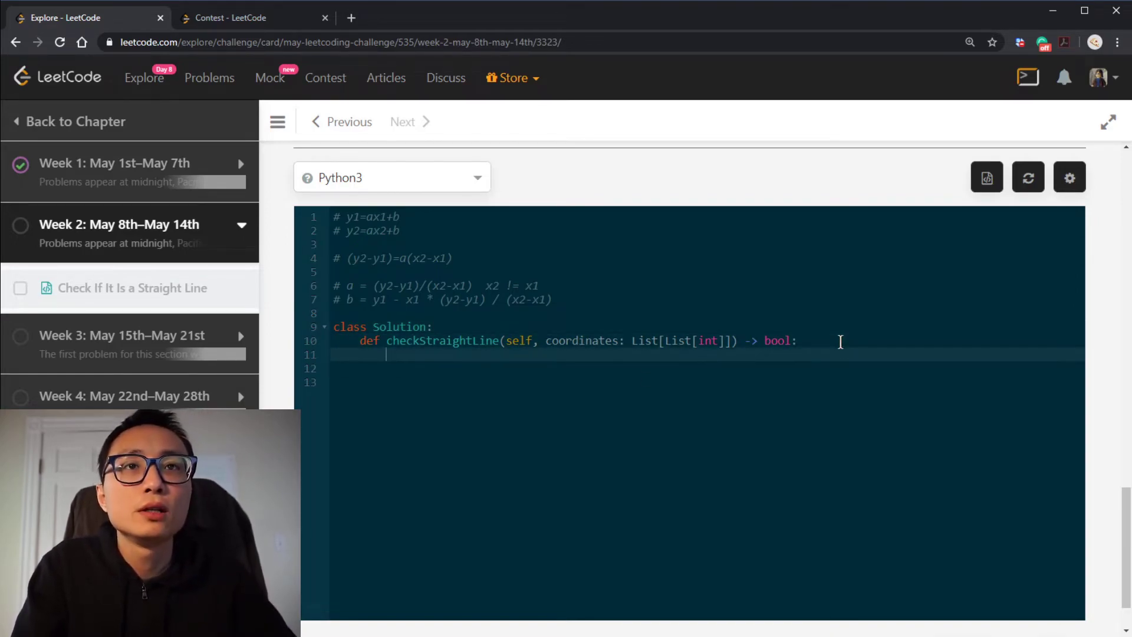
type("x1,y1")
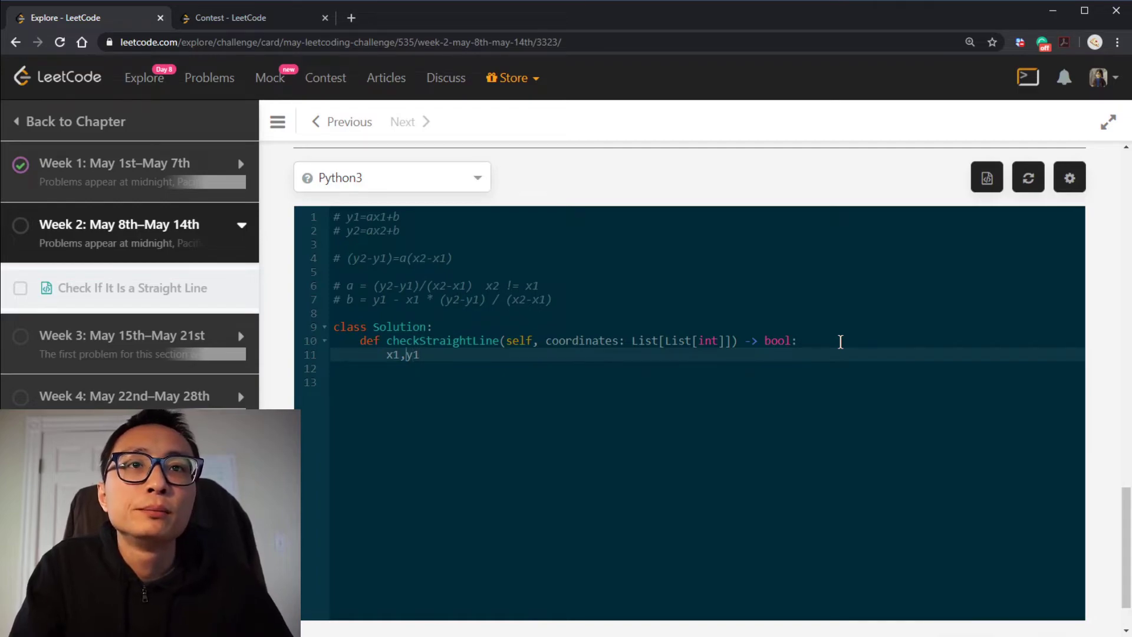
key("End")
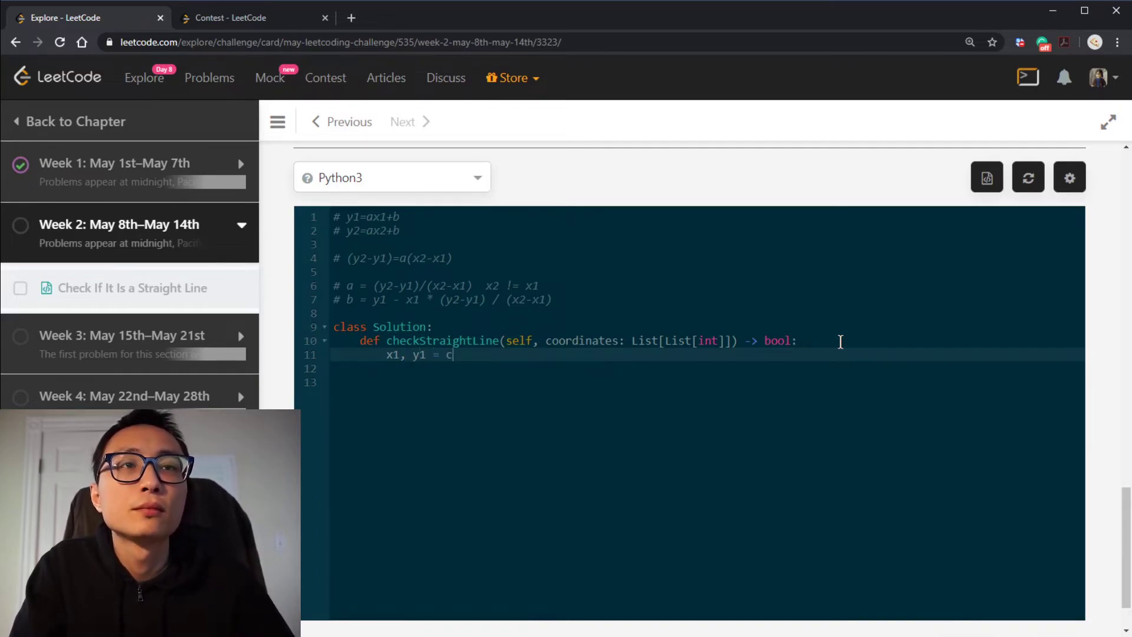
left_click(596, 342)
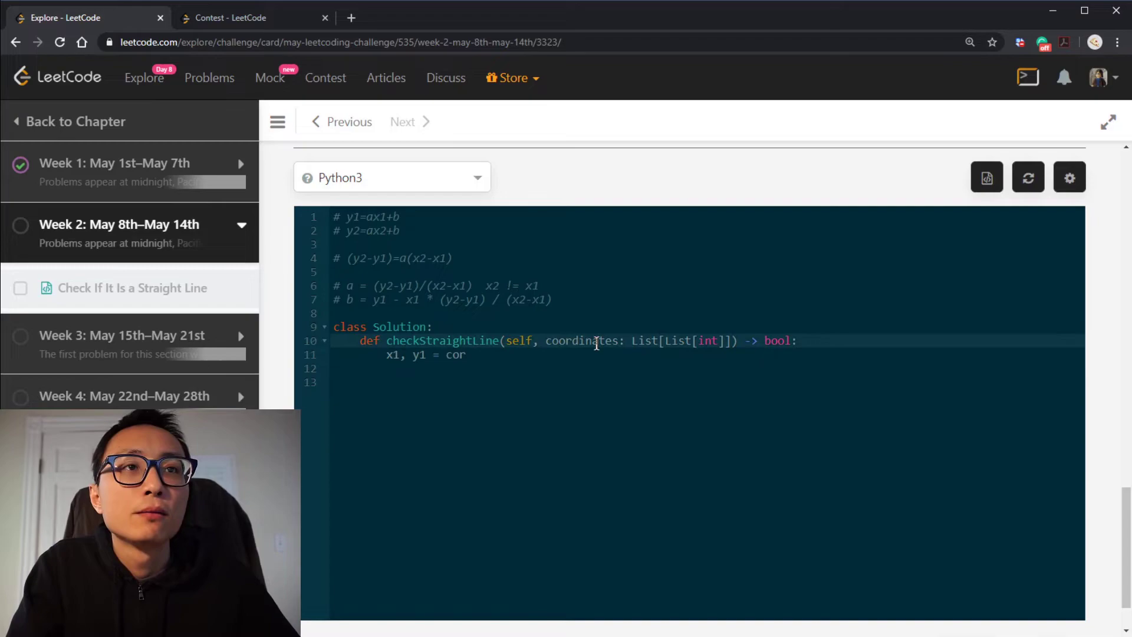
double_click(595, 342)
key("ctrl+c")
left_click(543, 355)
key("BackSpace")
key("BackSpace")
key("BackSpace")
key("ctrl+v")
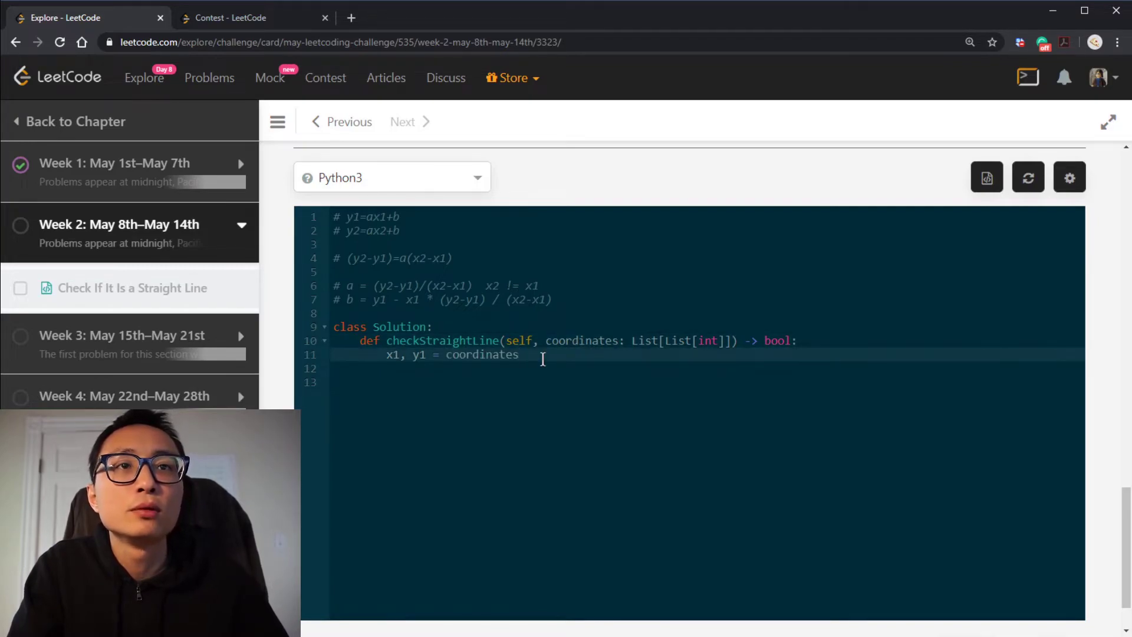
type("[0")
key("End")
Unpack x2, y2 = coordinates[1] and start the if x1 == x2 check
key("Return")
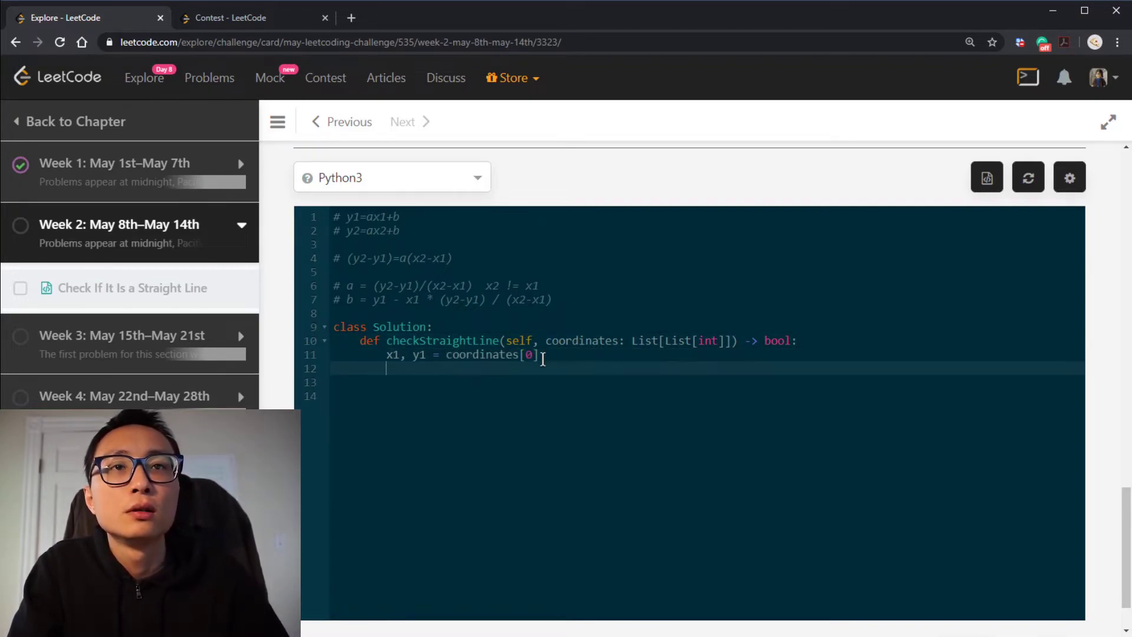
type("x2, y2 = coordinates")
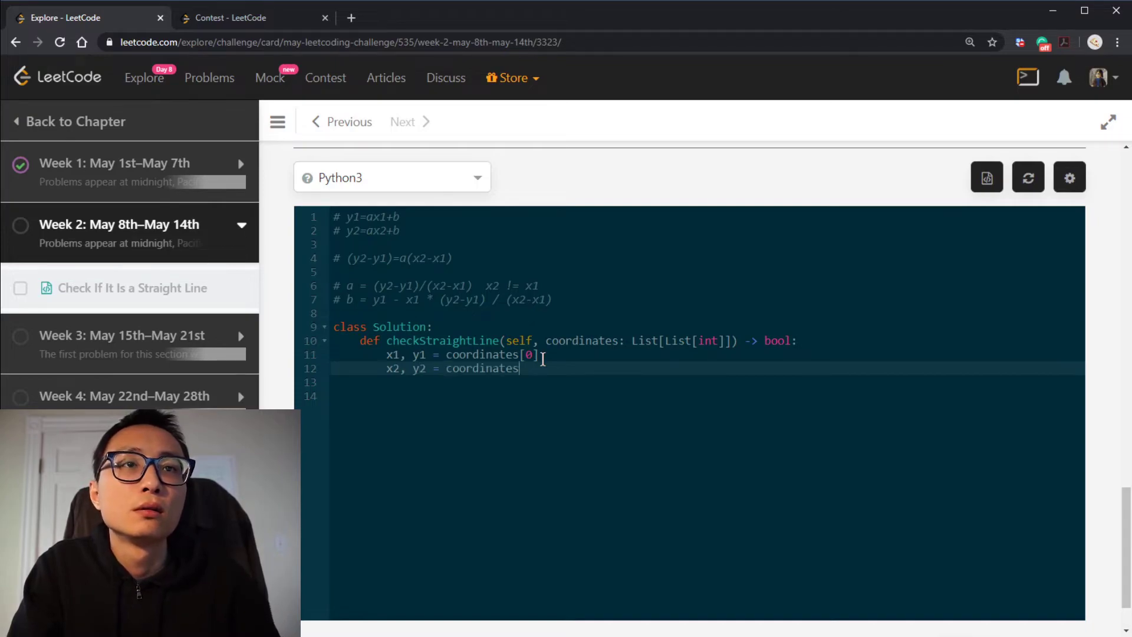
type("[1")
key("End")
key("Return")
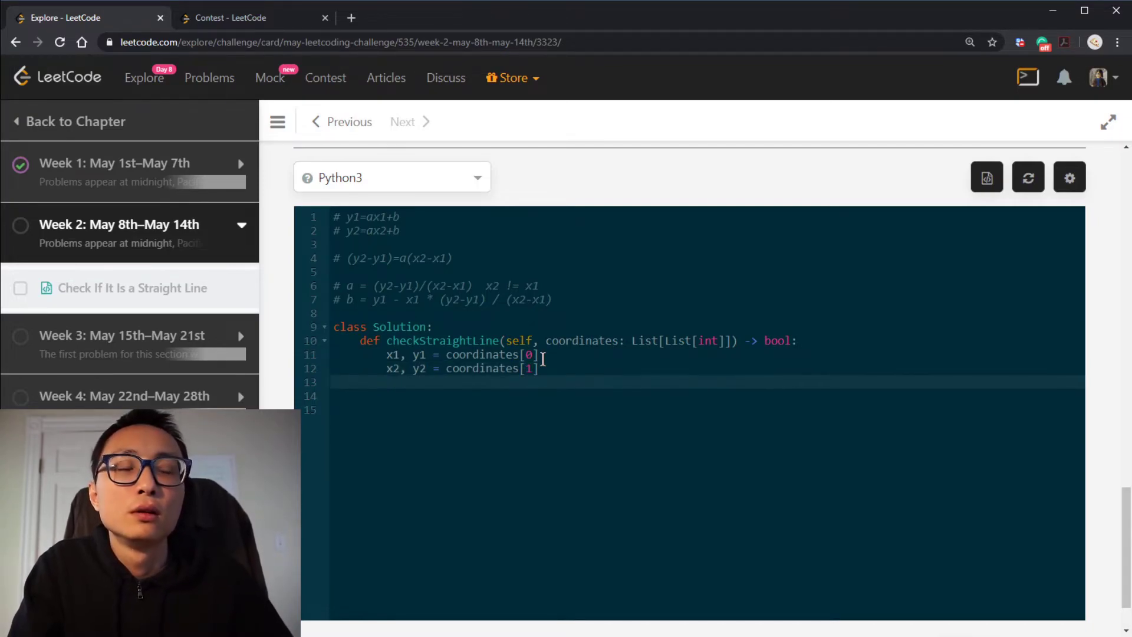
type("if x1 == x2:")
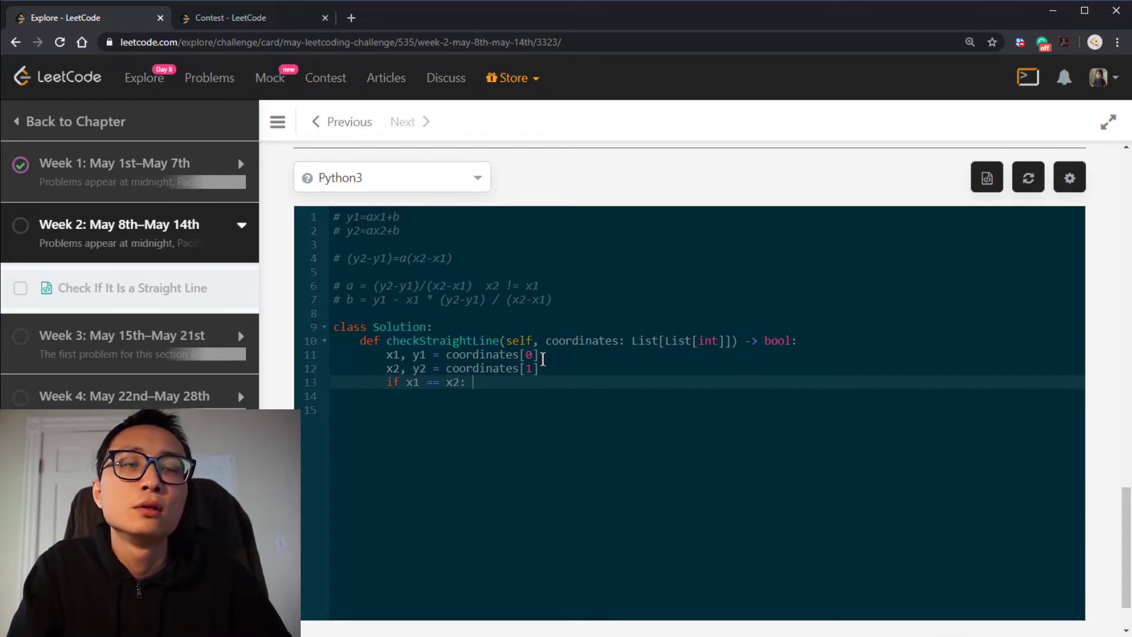
type(" retur")
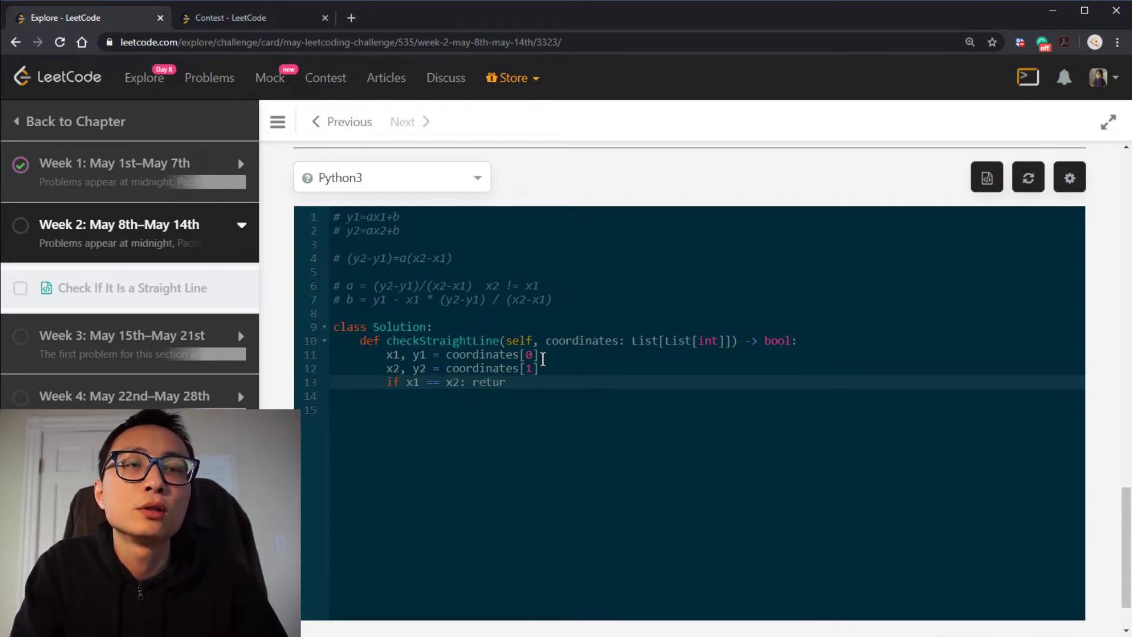
type("(")
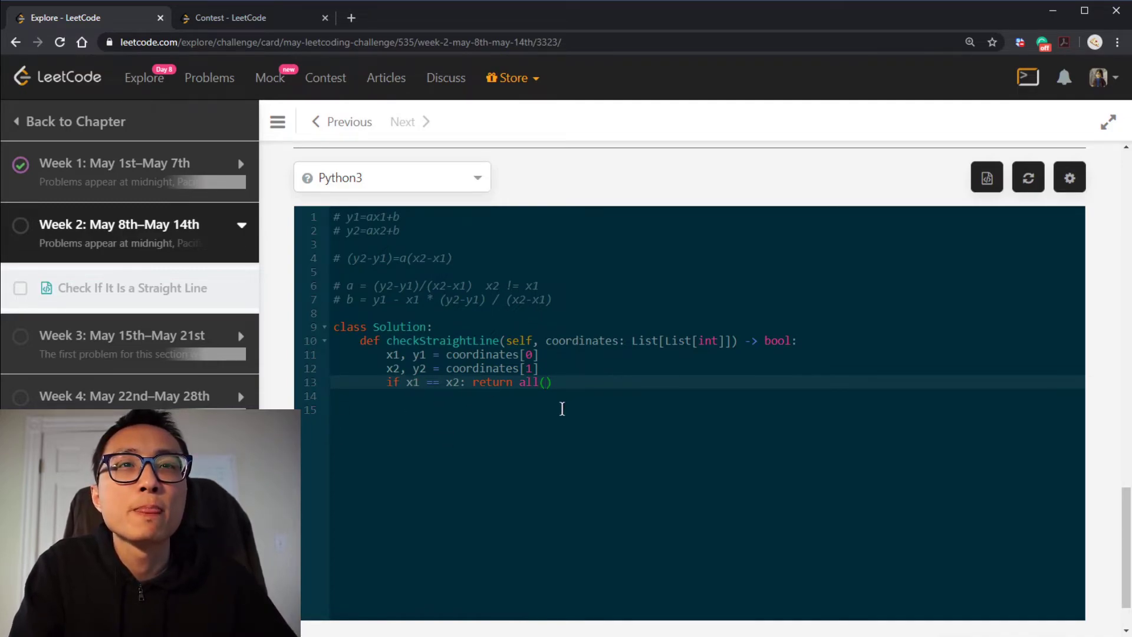
scroll(646, 343, "up", 3)
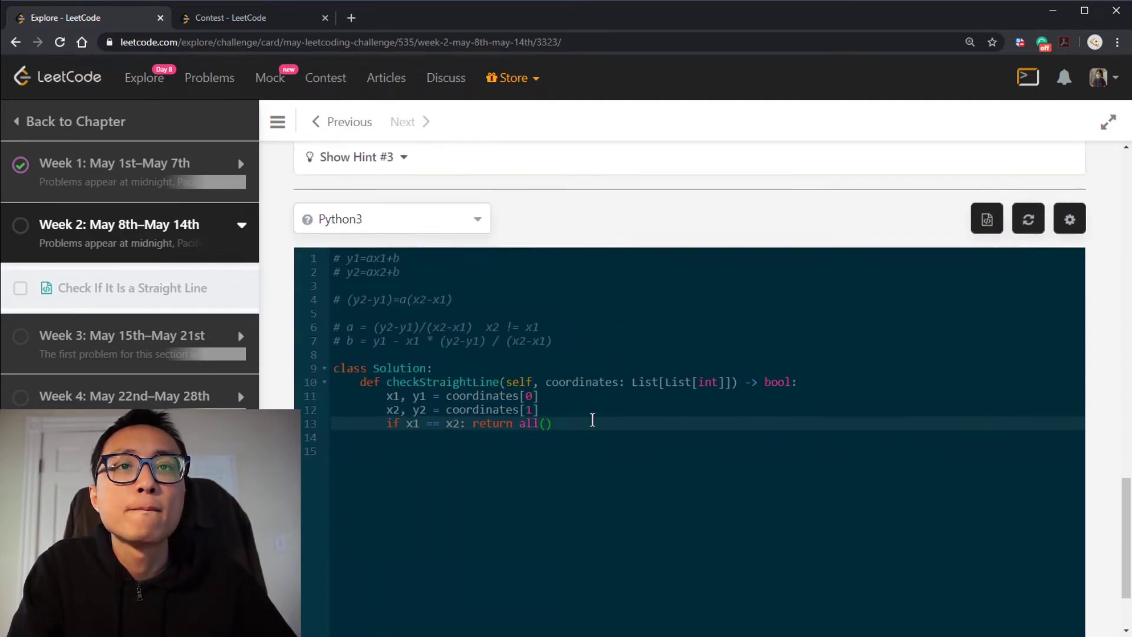
scroll(620, 399, "down", 3)
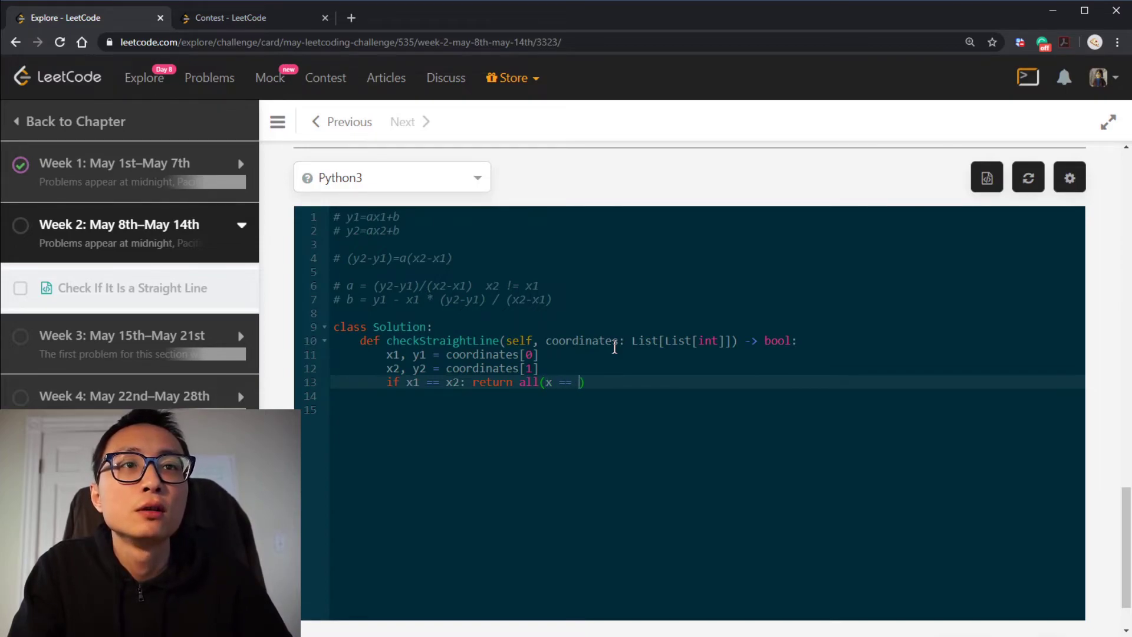
type("x1 for x,")
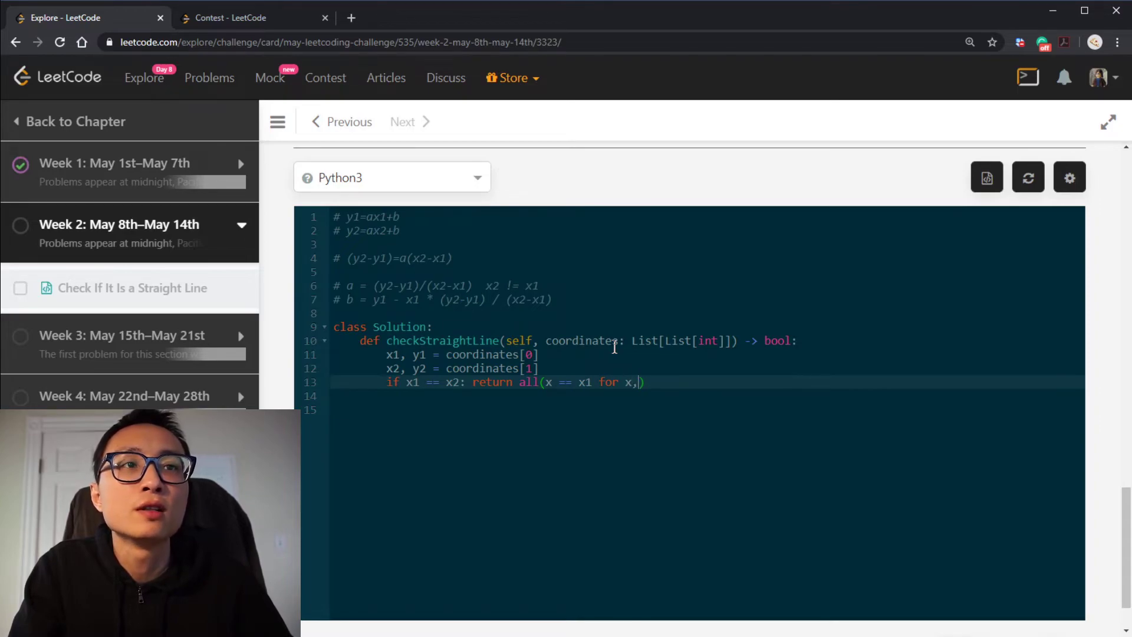
type(" _ in")
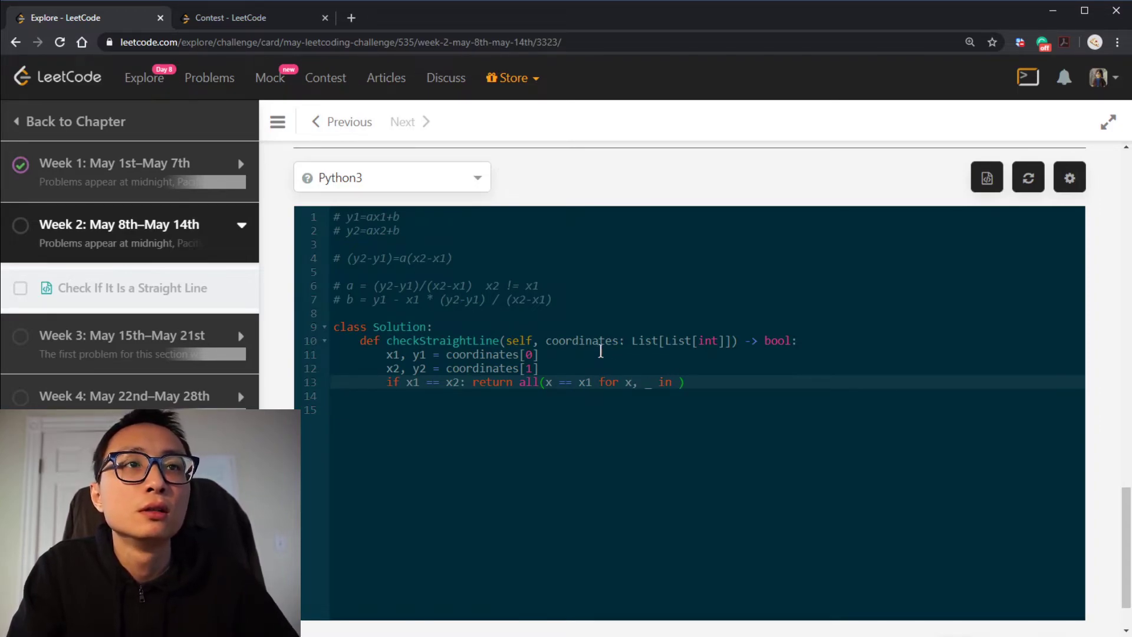
Complete the vertical case as return all(x == x1 for x, _ in coordinates)
double_click(585, 341)
left_click(667, 387)
key("ctrl+v")
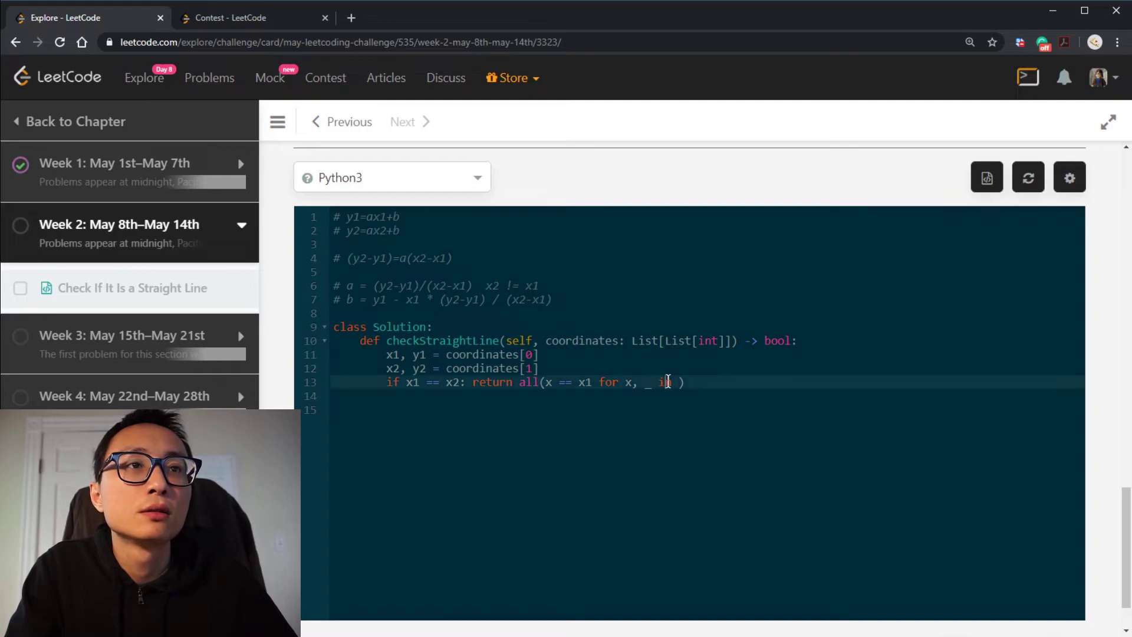
key("End")
key("Return")
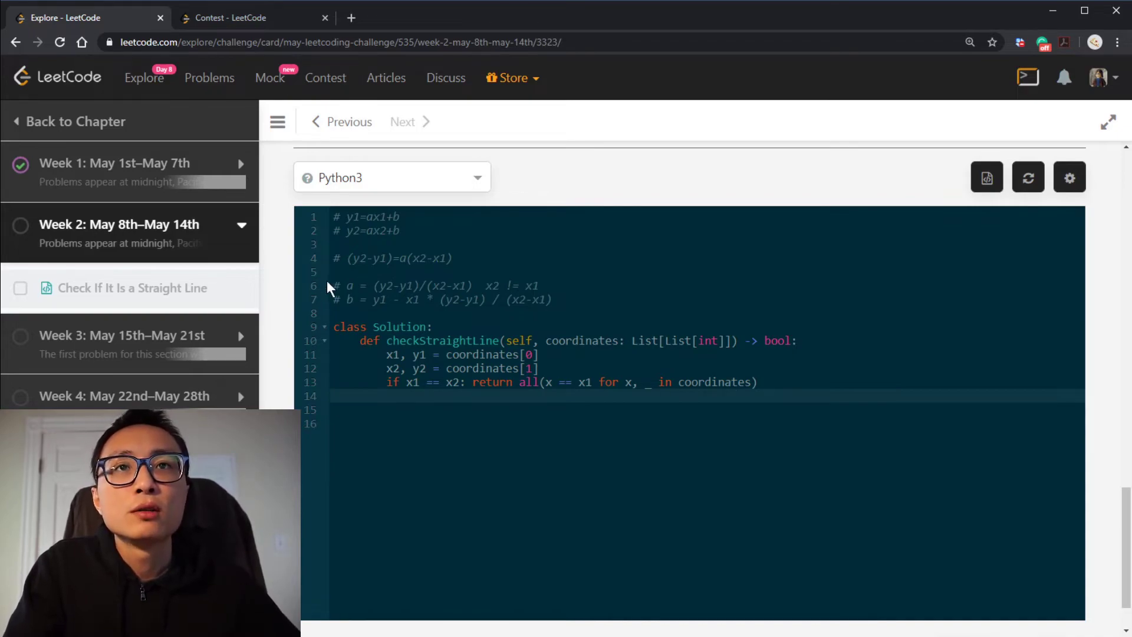
type("a =")
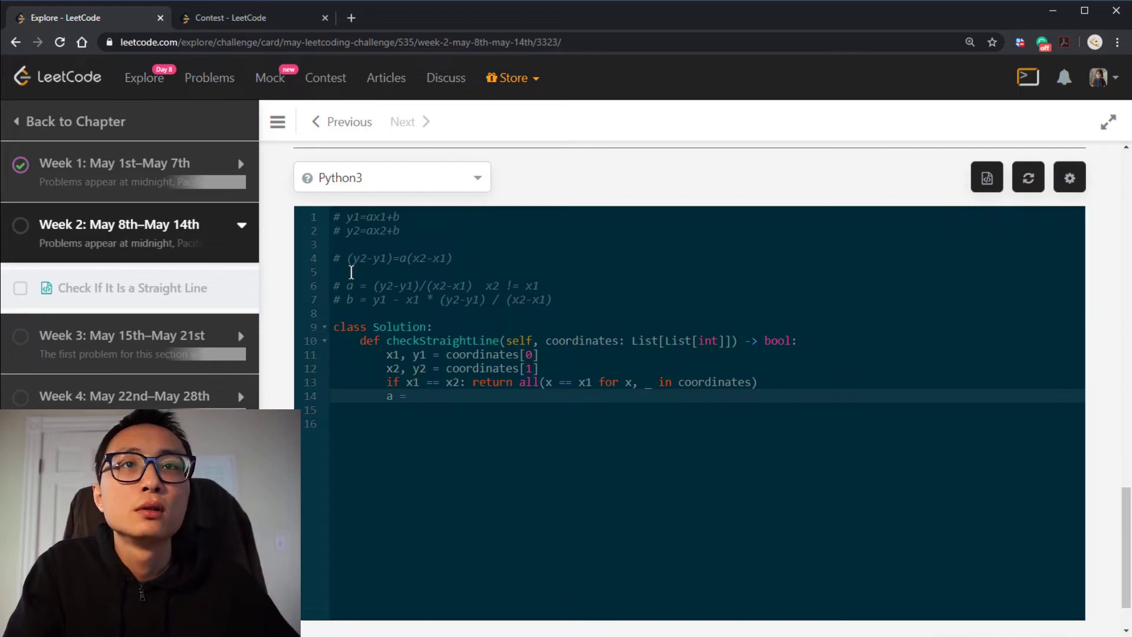
Write the slope line a = (y2-y1)/(x2-x1), fixing its numerator
left_click_drag(370, 286, 476, 284)
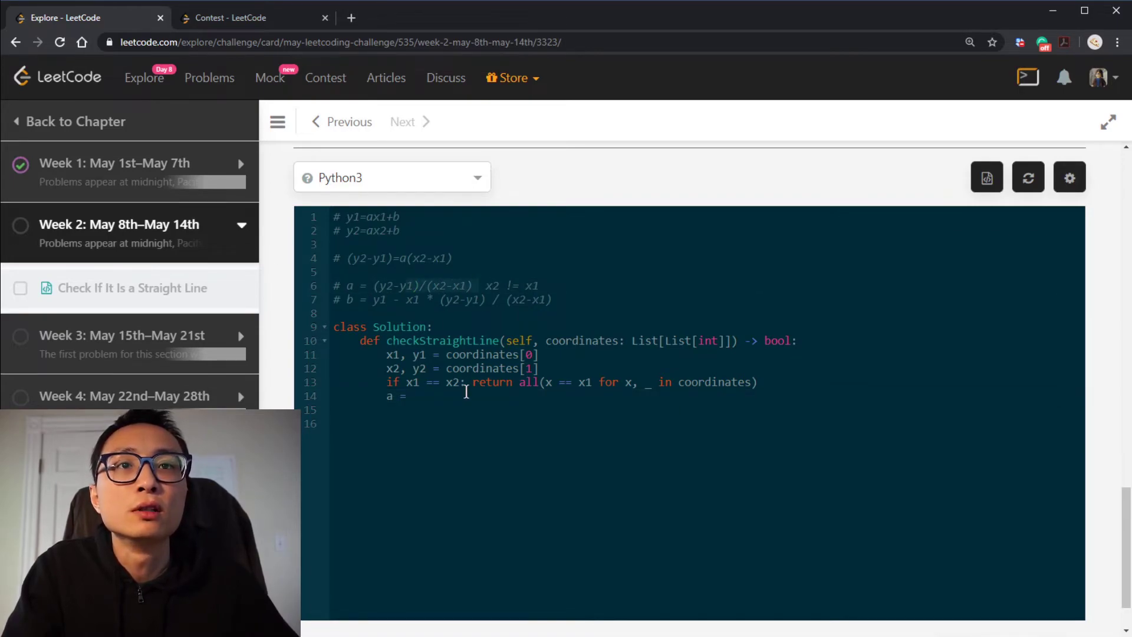
left_click(467, 392)
key("ctrl+v")
key("Return")
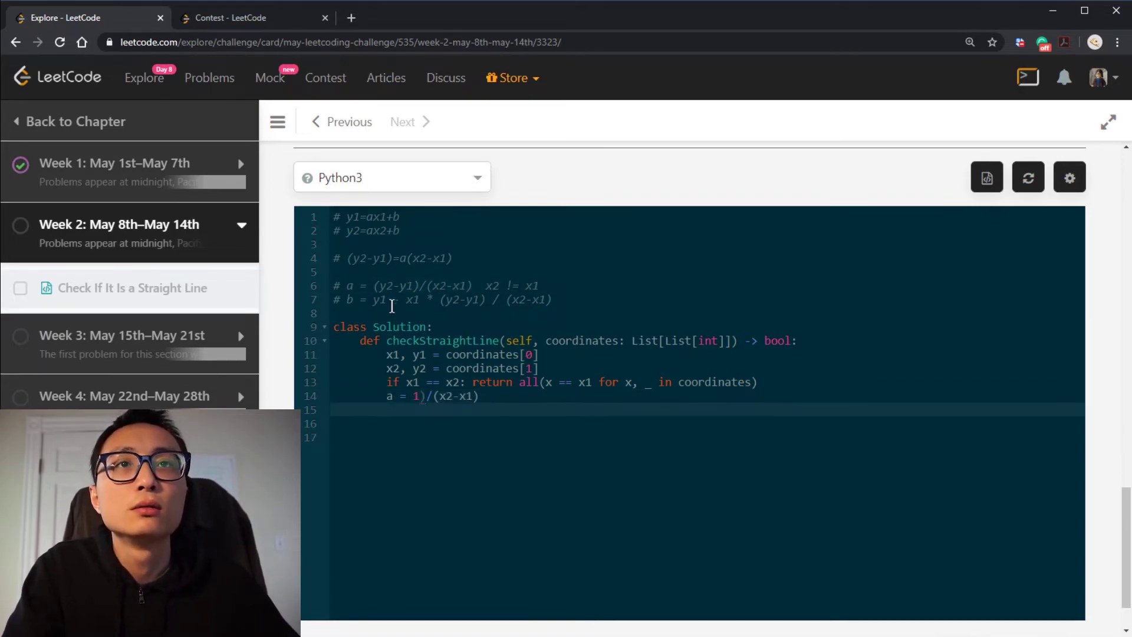
left_click_drag(374, 286, 403, 289)
left_click(422, 400)
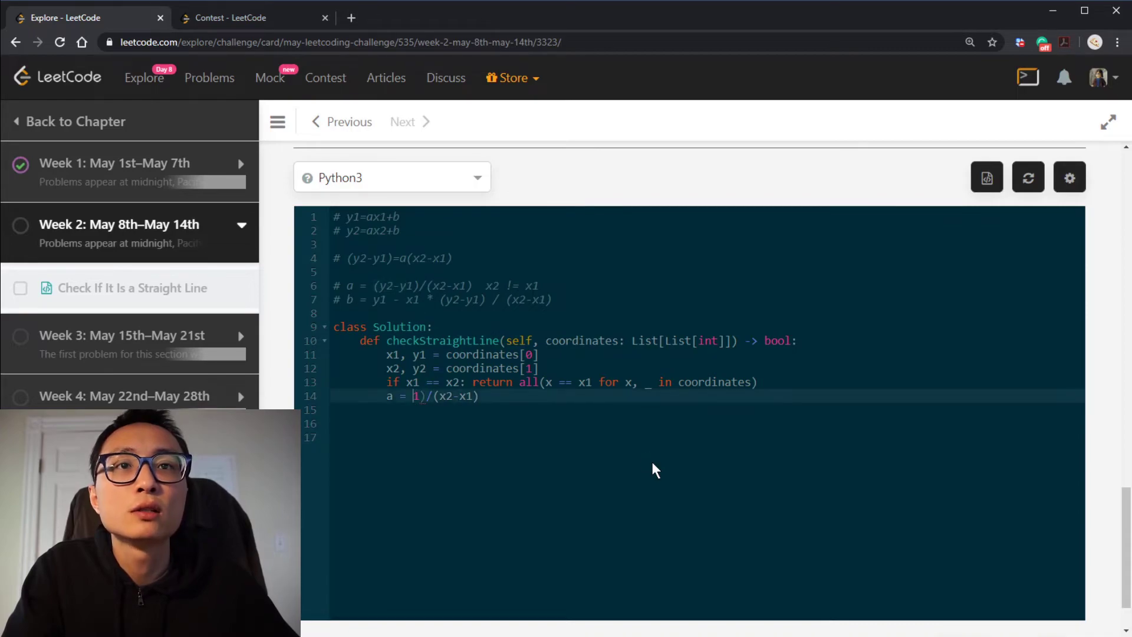
type("(y2-y")
key("Return")
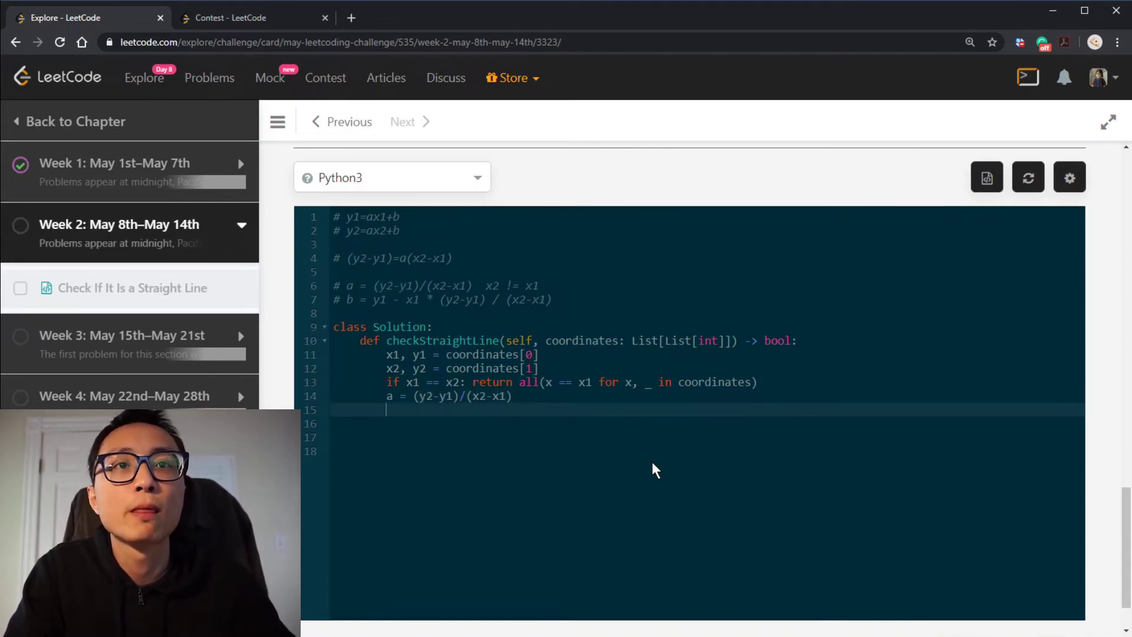
type("b =")
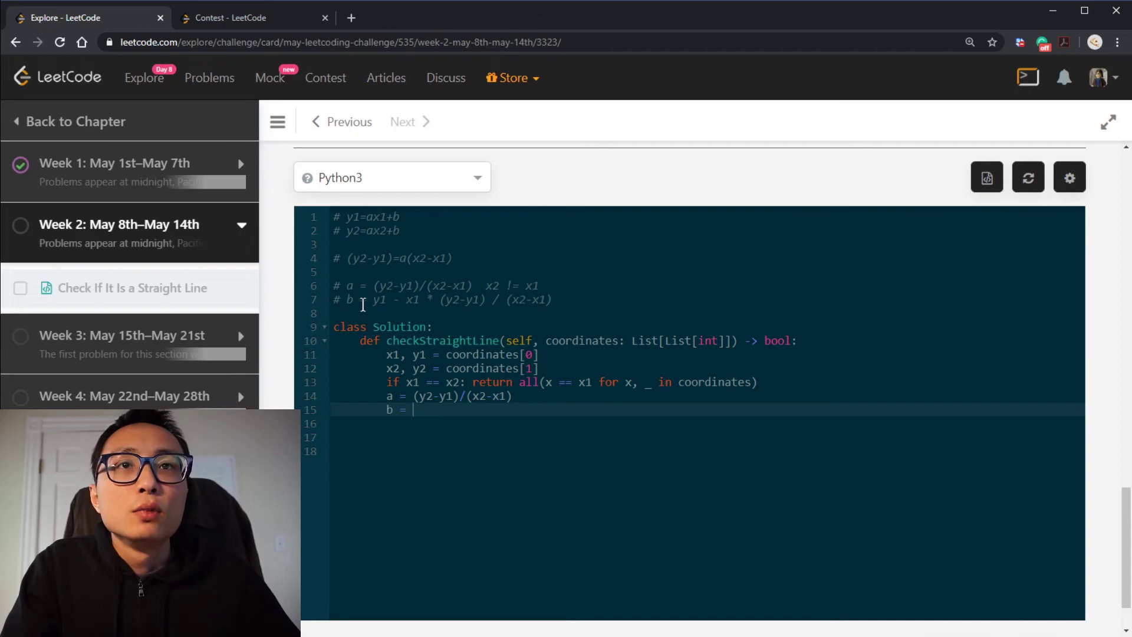
Write the intercept line b = y1 - x1 * (y2-y1) / (x2-x1)
left_click(373, 299)
left_click(480, 409)
type("y1 - x1 * (y2-y1) / (x2-x1)")
key("Return")
type("r")
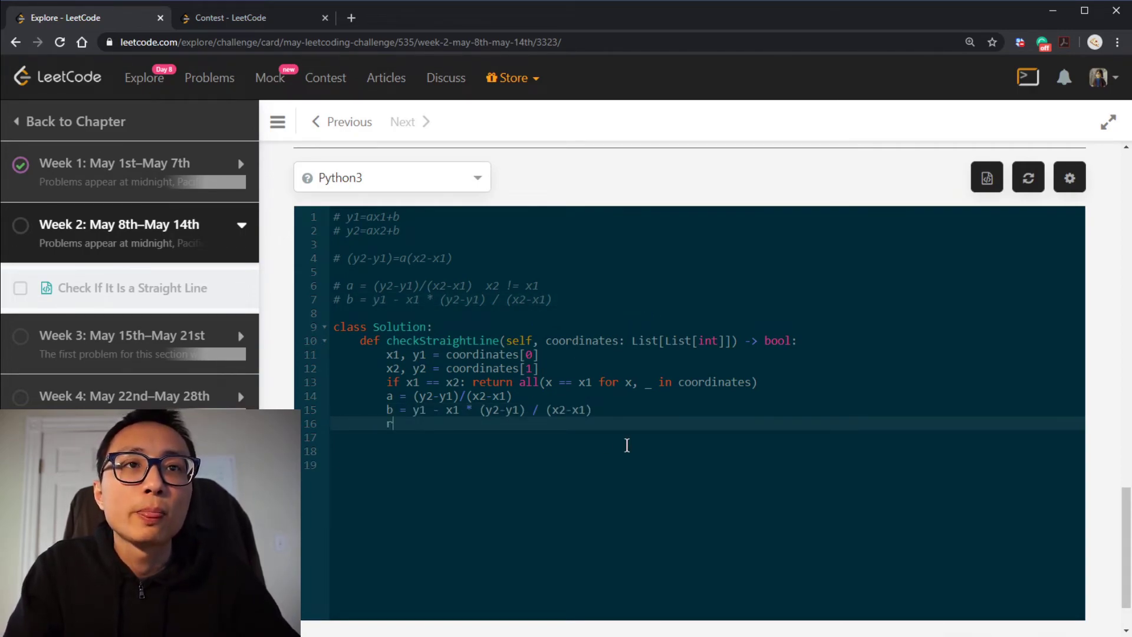
type("eturn (")
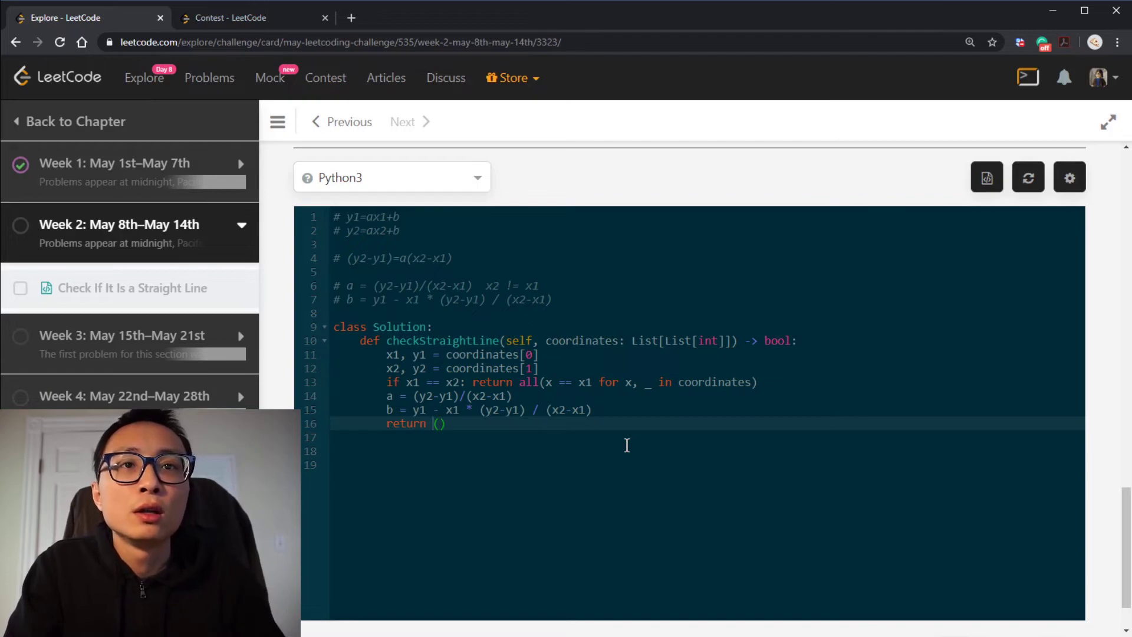
type("all")
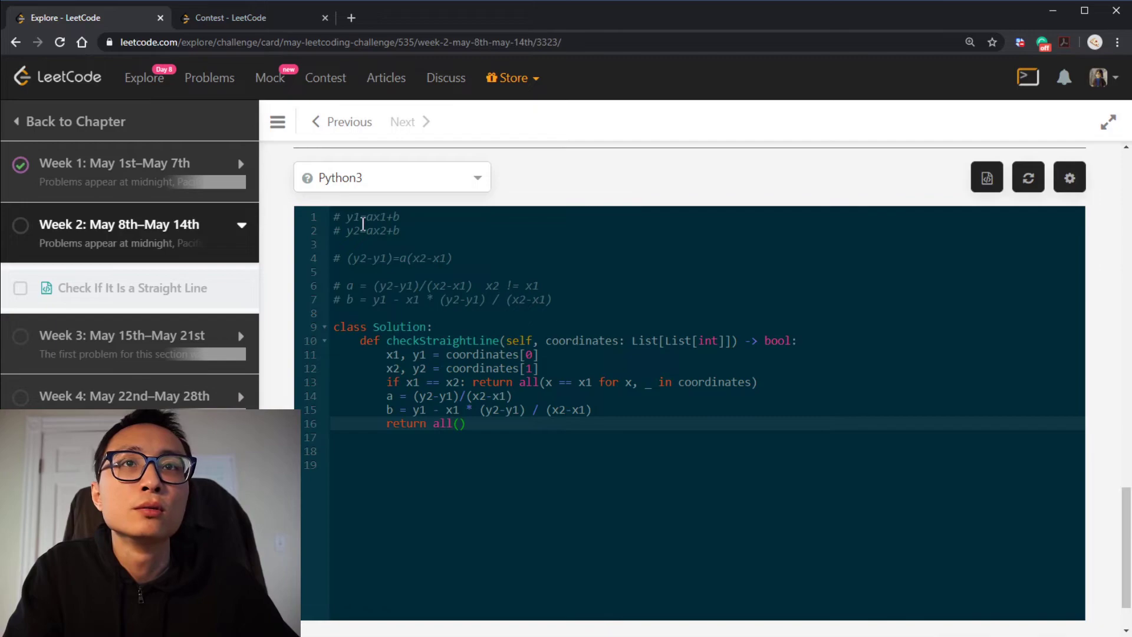
Finish return all(y == a*x + b for x, y in coordinates) and run the solution
left_click(459, 423)
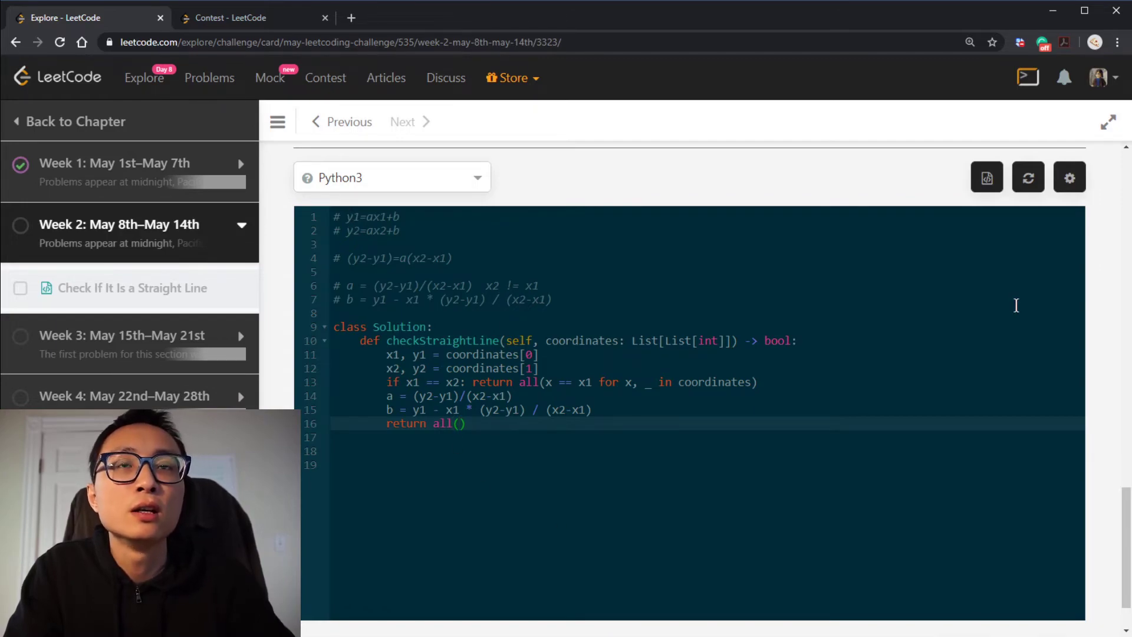
type("y ")
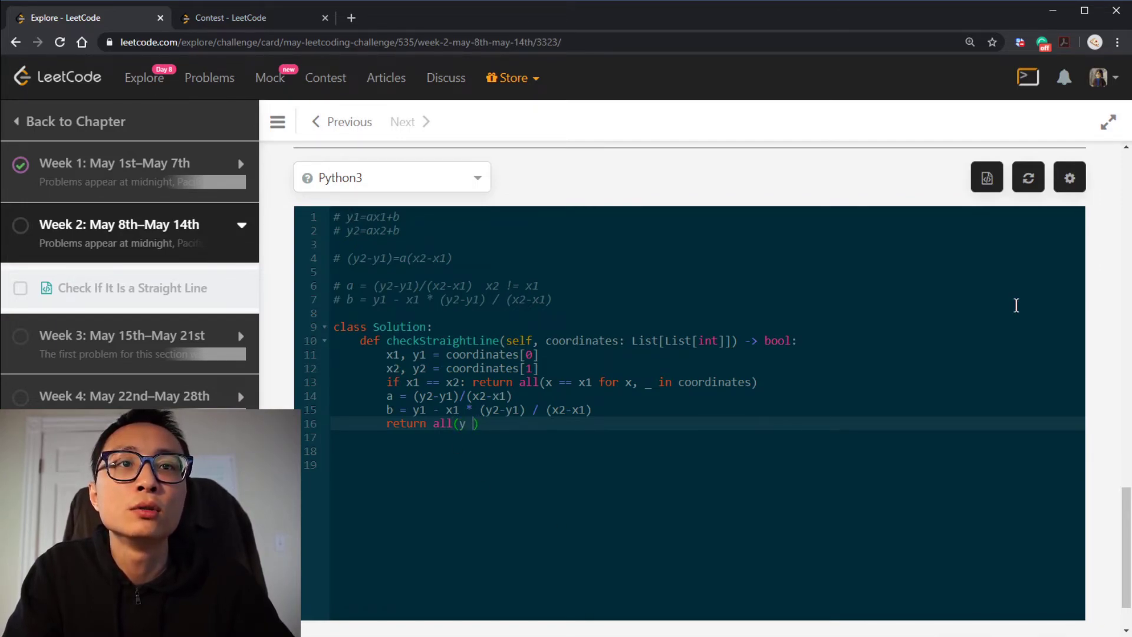
type("== a")
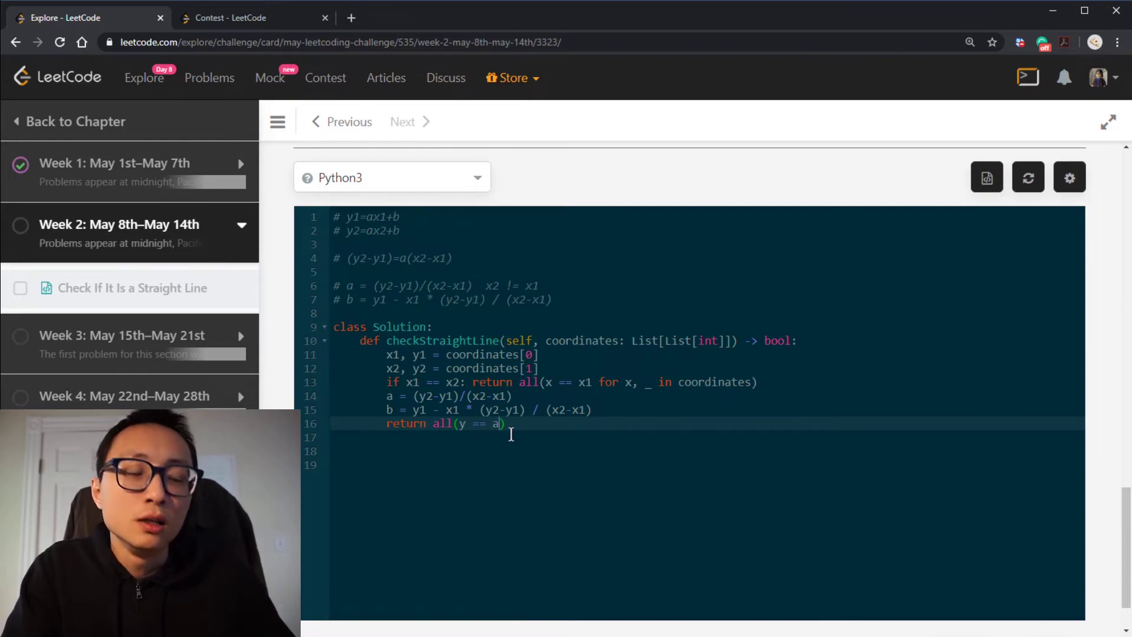
type("*x + b")
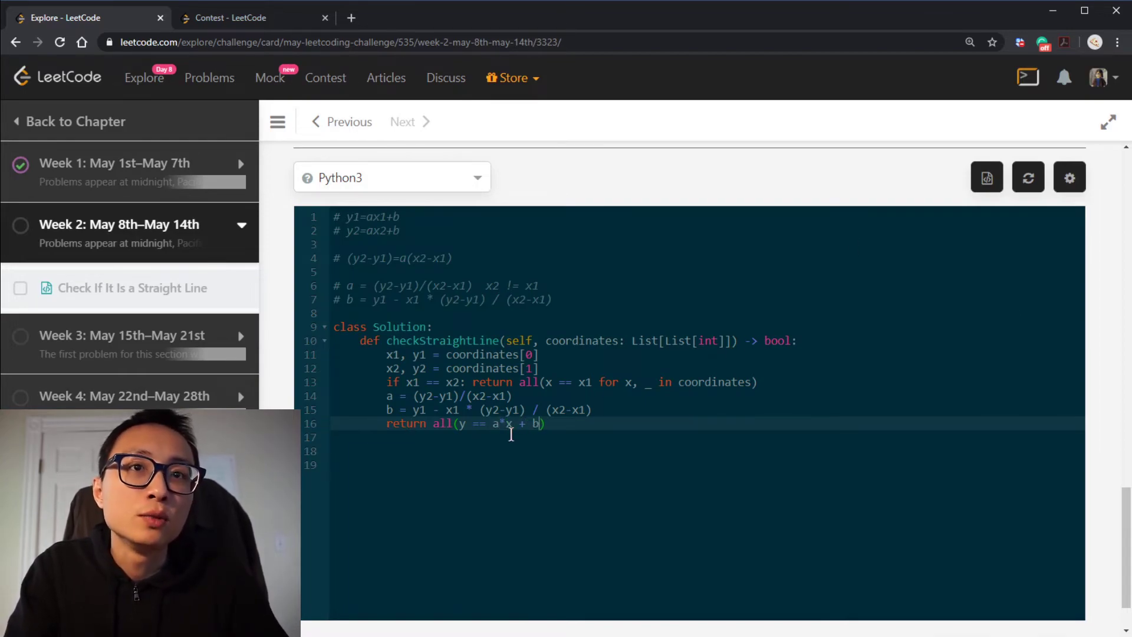
type(" for ")
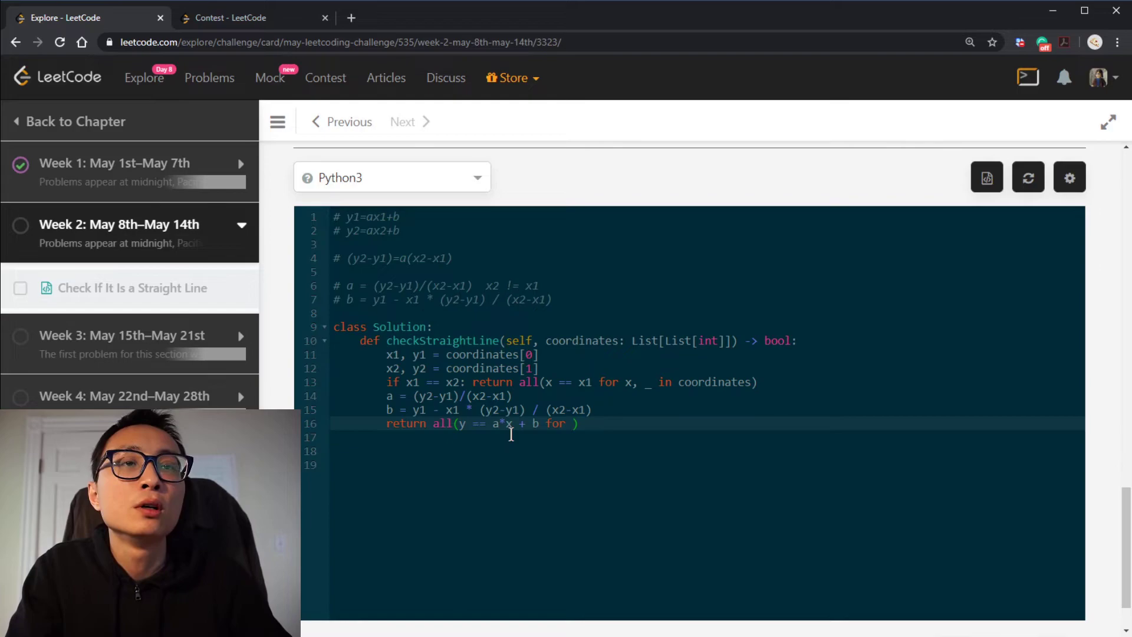
type("x,y in")
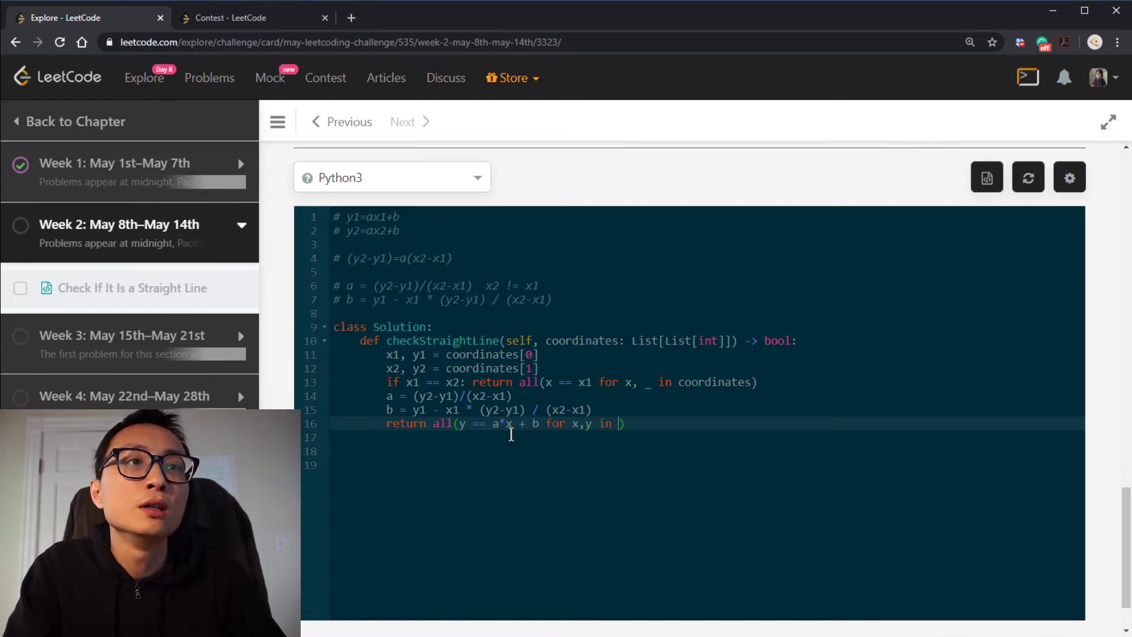
double_click(719, 382)
key("ctrl+c")
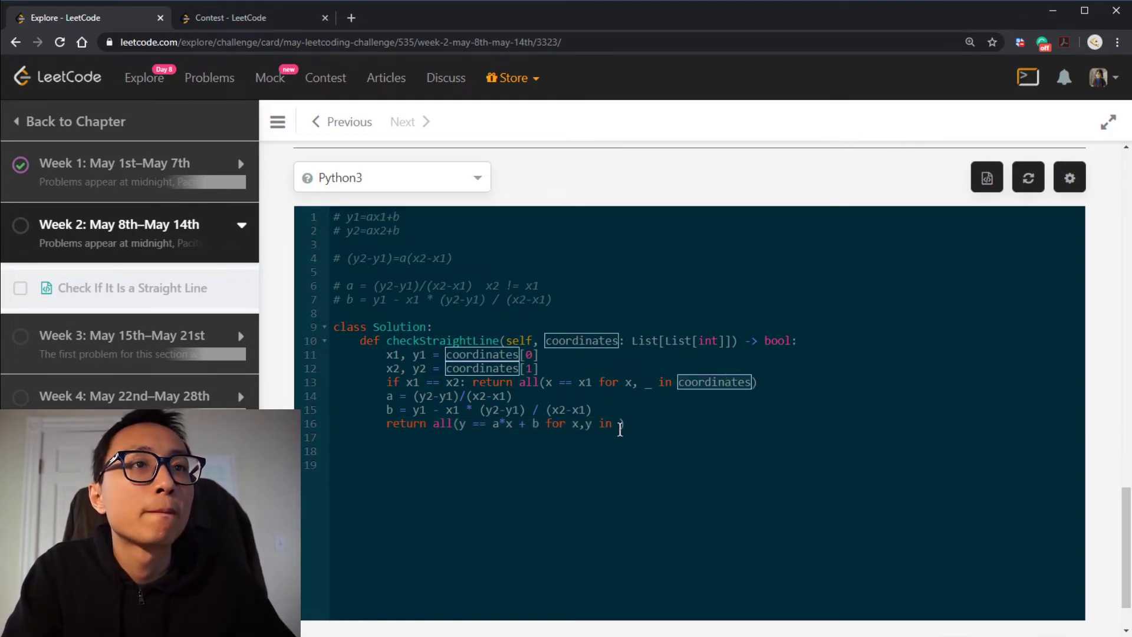
left_click(619, 428)
key("ctrl+v")
left_click(586, 430)
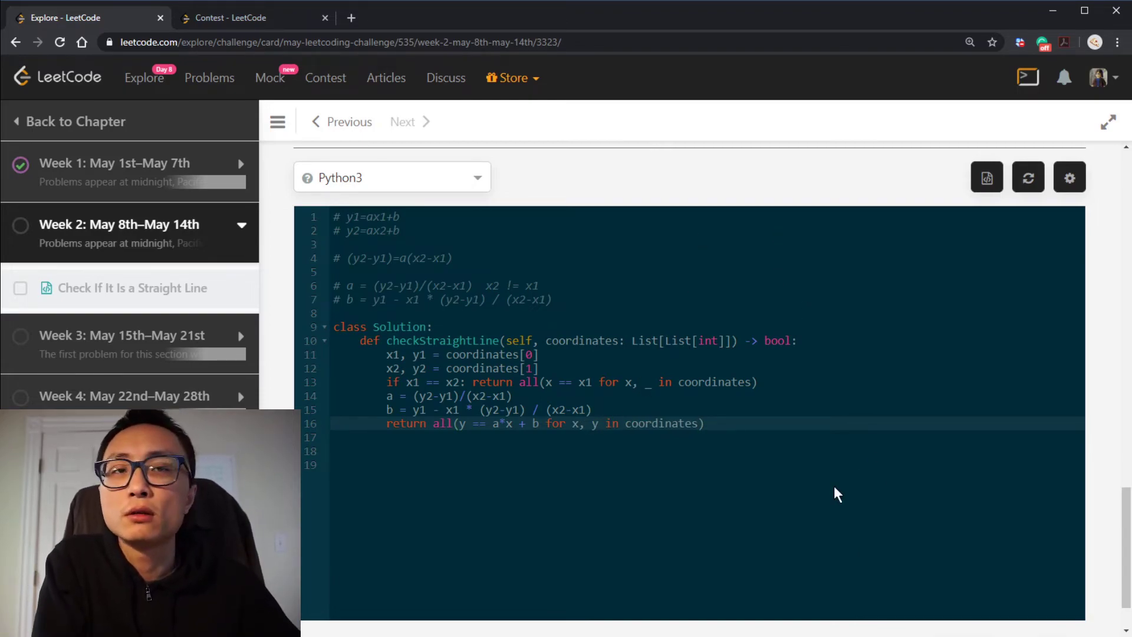
scroll(834, 486, "down", 1)
left_click(940, 585)
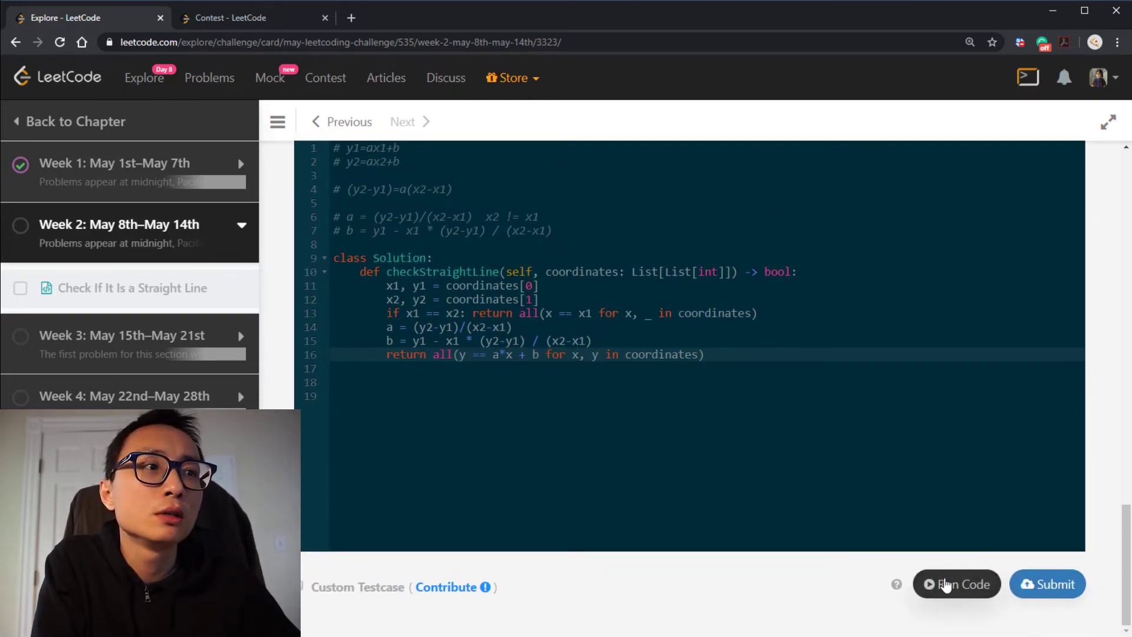
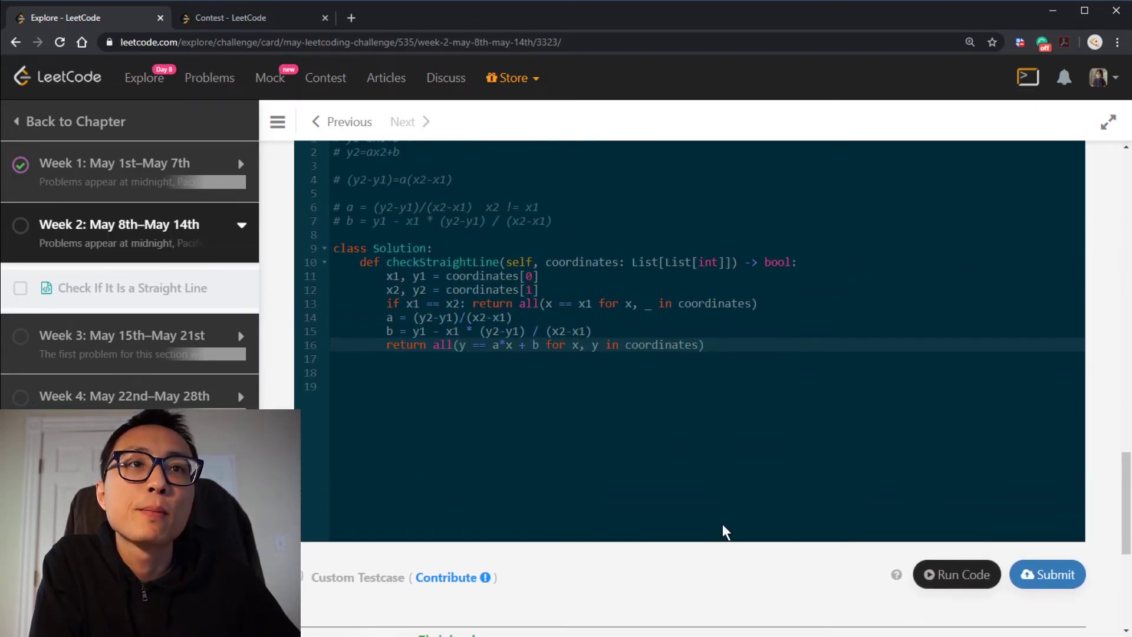
scroll(722, 525, "down", 3)
Enable custom testcases and duplicate the example testcase onto a second line
left_click(346, 240)
left_click(397, 298)
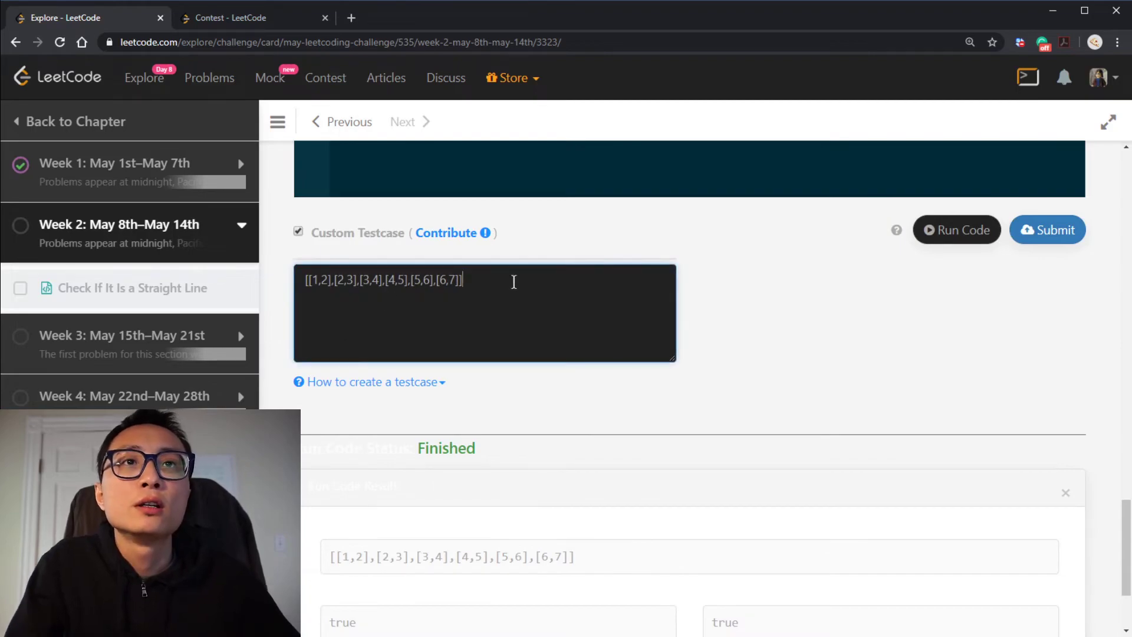
key("ctrl+a")
key("ctrl+c")
left_click(514, 282)
key("ctrl+v")
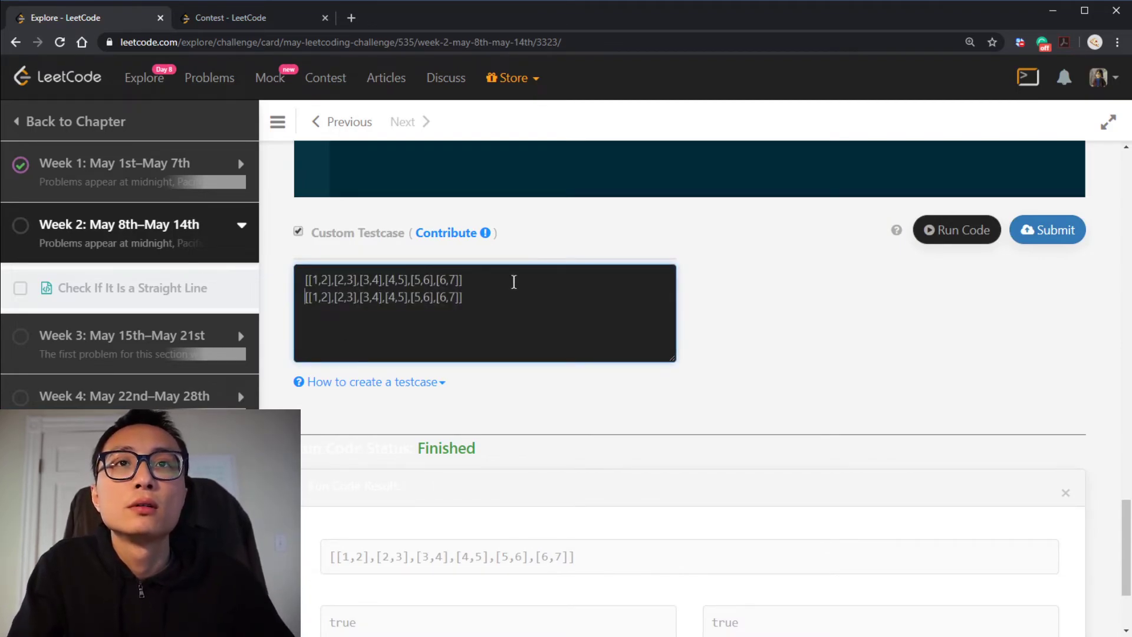
Edit the copy to [[1,1],[2,2],[3,4],[4,5],[5,6],[7,7]] and run both testcases
left_click(326, 298)
key("BackSpace")
type("1")
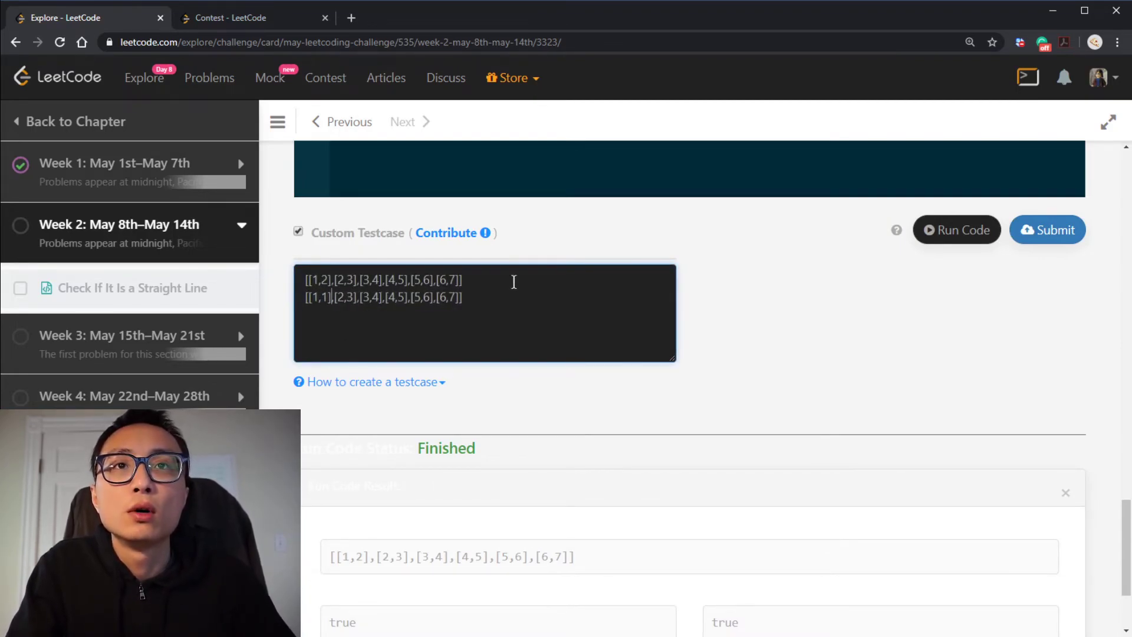
key("BackSpace")
type("2")
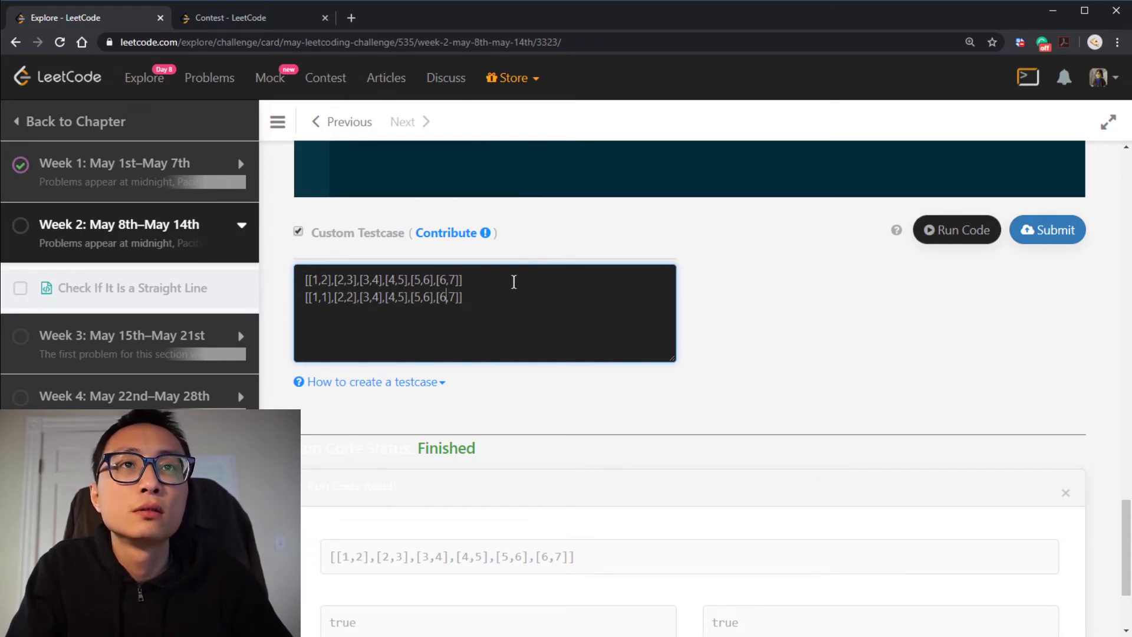
key("BackSpace")
type("7")
left_click(957, 230)
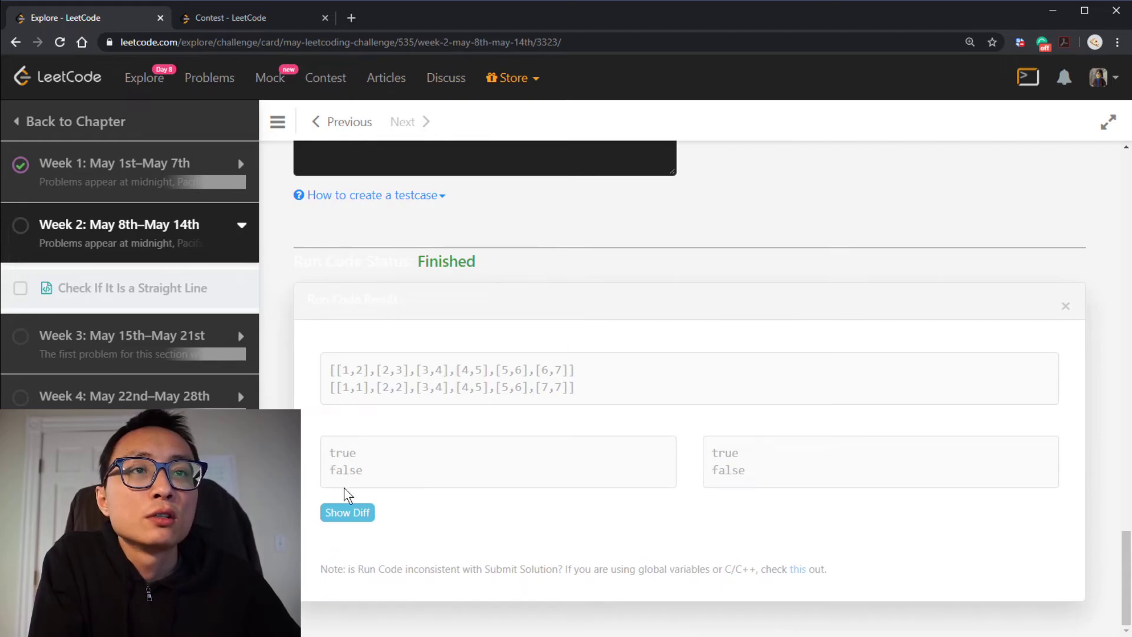
scroll(584, 482, "up", 3)
Start a third testcase line for the vertical points [[1,1],[1,2],[1,3]]
left_click(497, 344)
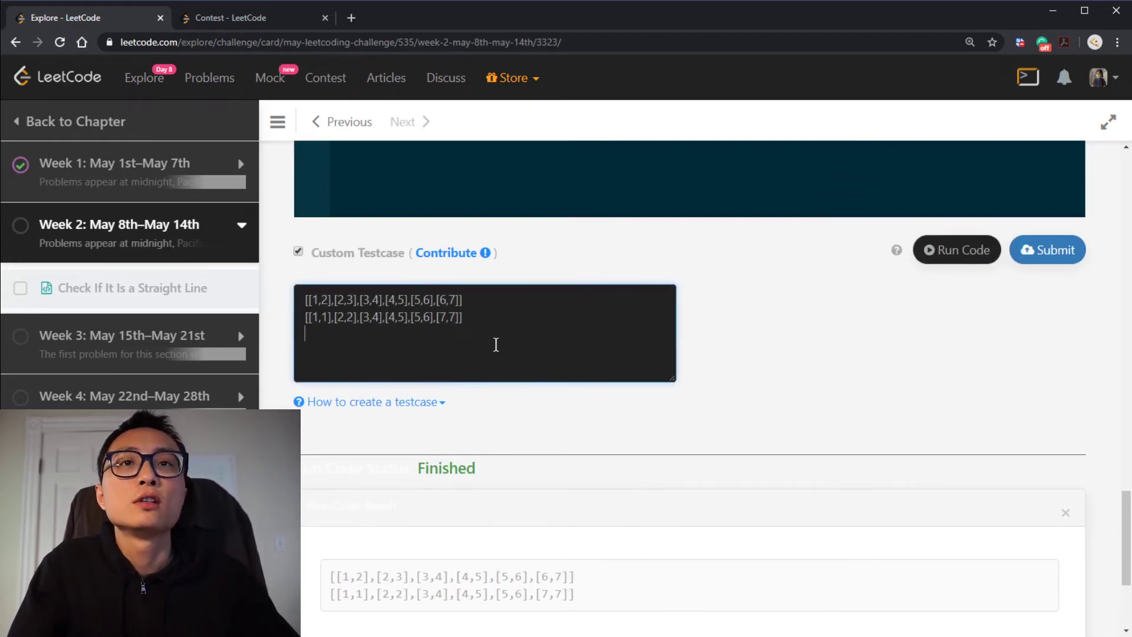
type("[]")
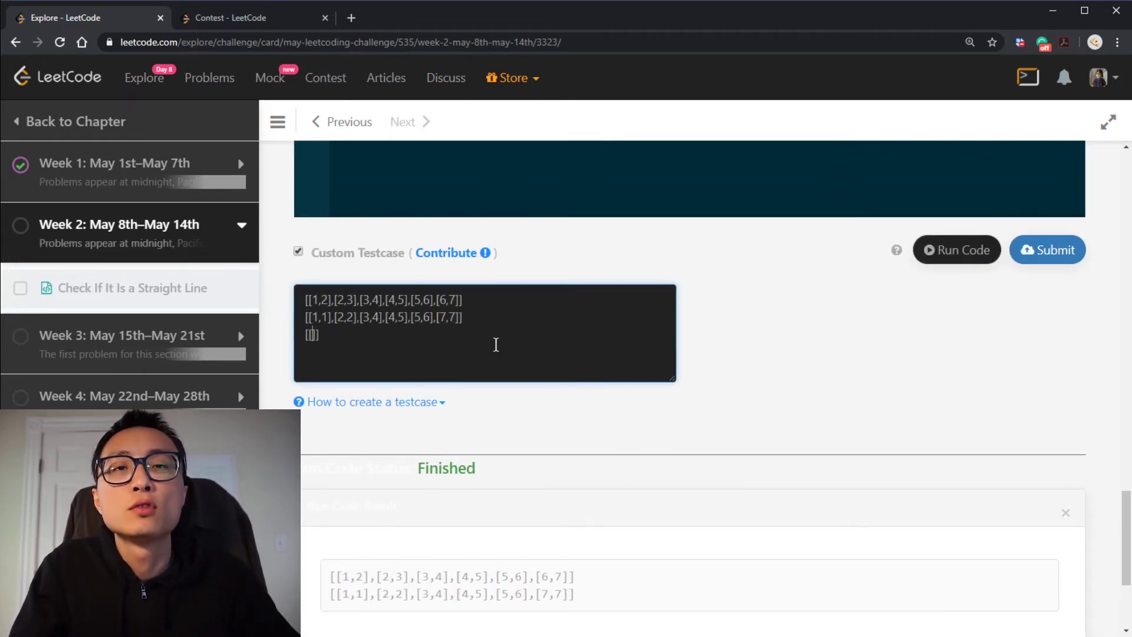
type(",1],[1,2")
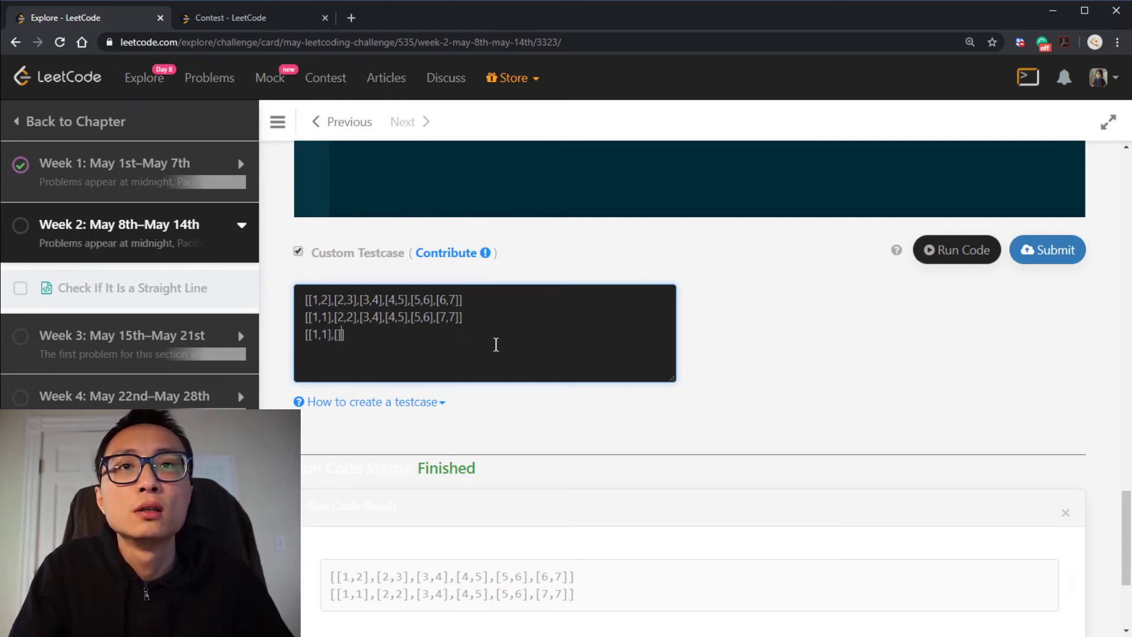
type(",[1,3")
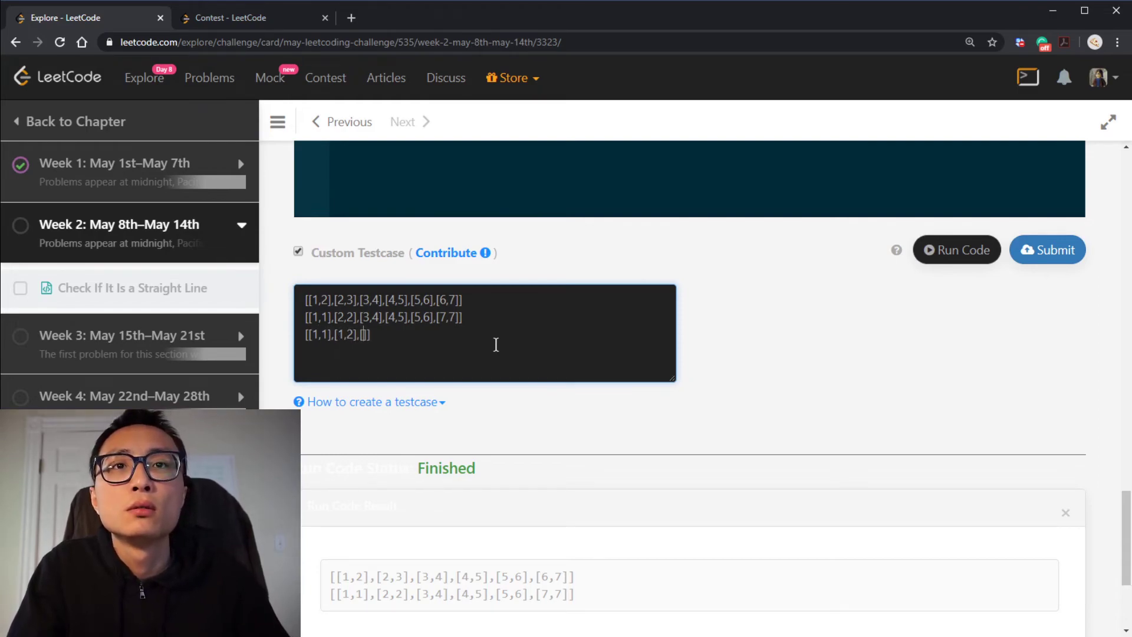
scroll(496, 344, "up", 5)
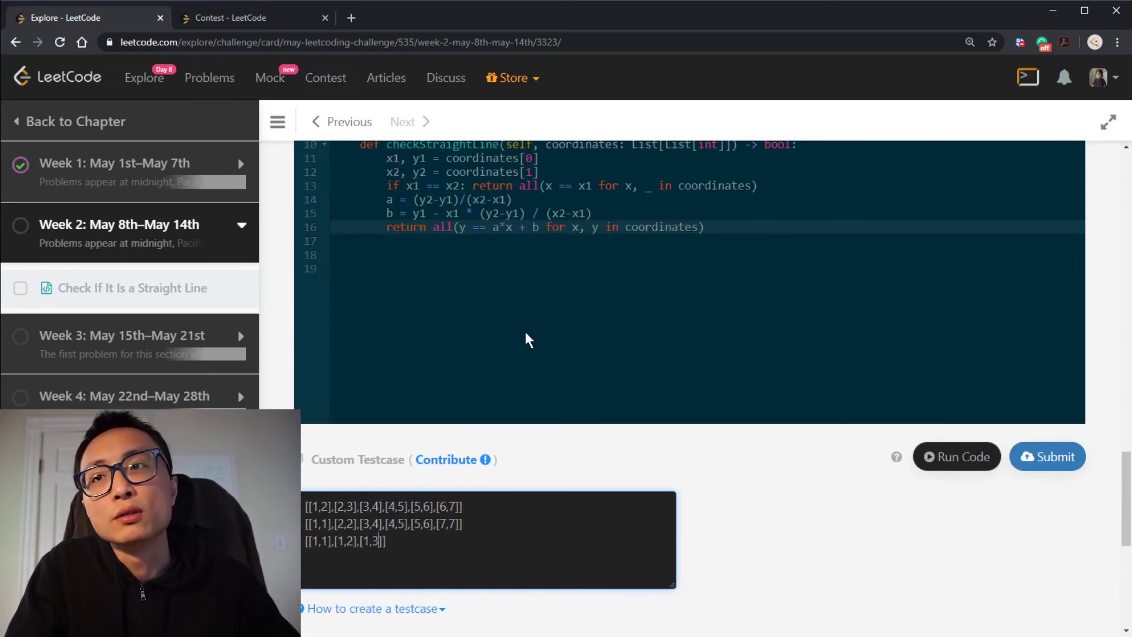
scroll(495, 344, "up", 8)
scroll(483, 326, "up", 4)
scroll(483, 326, "up", 6)
scroll(469, 337, "up", 2)
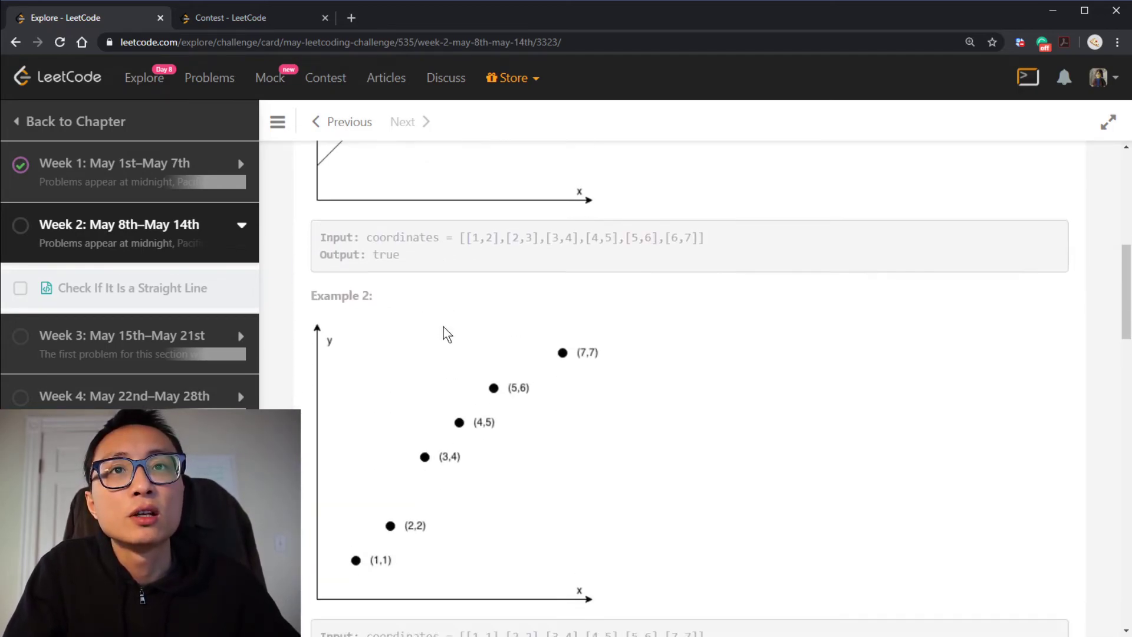
scroll(442, 337, "up", 2)
scroll(321, 314, "down", 2)
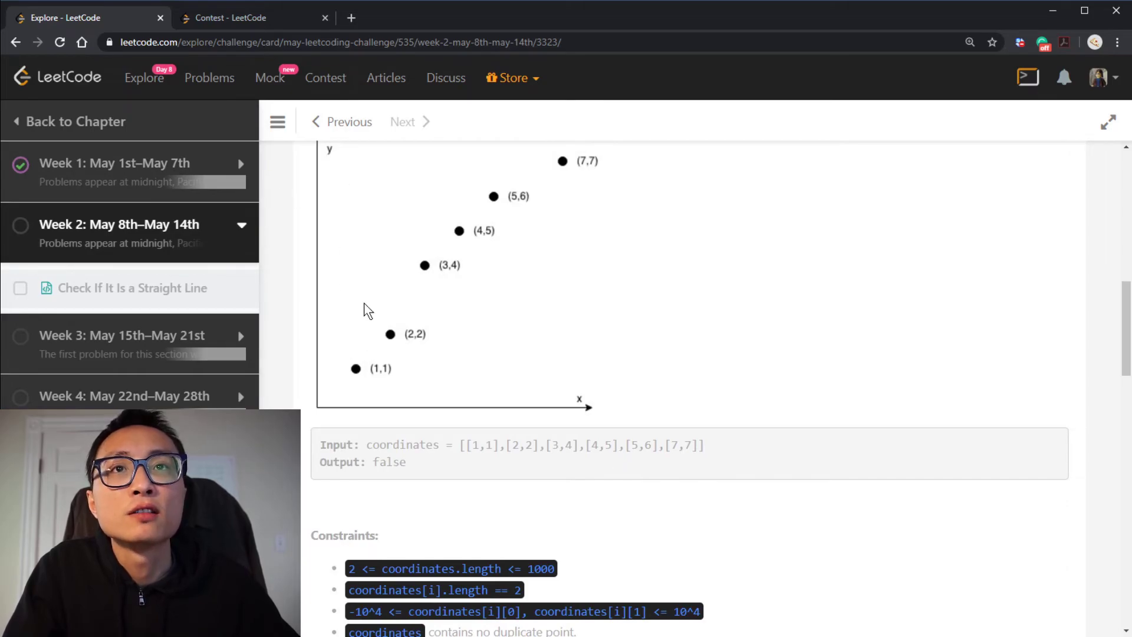
scroll(354, 292, "up", 2)
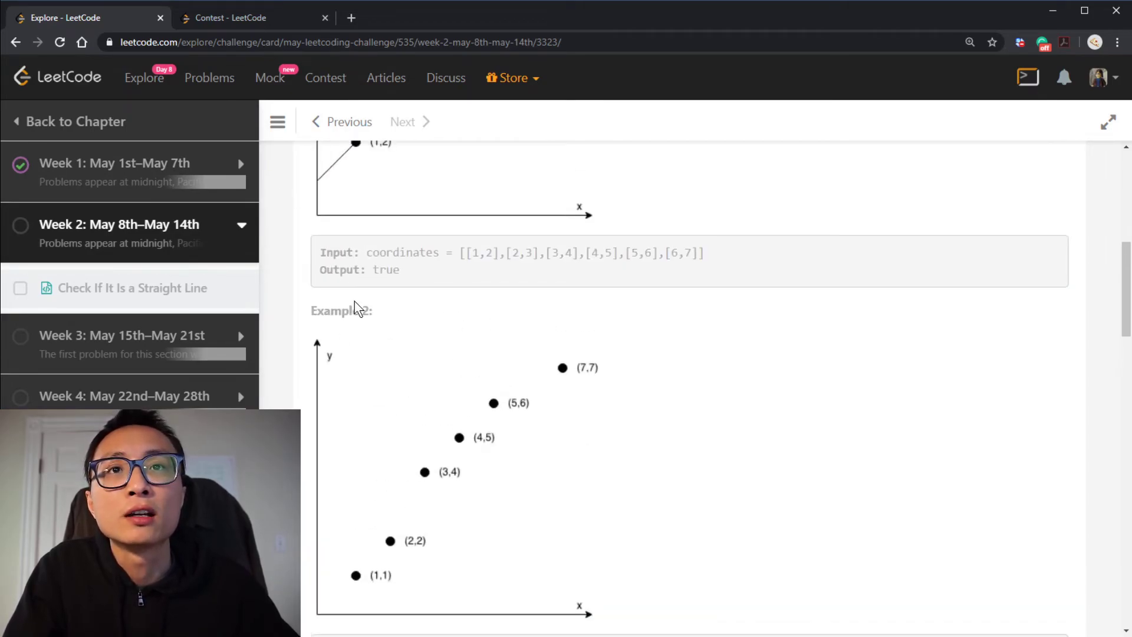
scroll(478, 349, "down", 4)
scroll(478, 345, "down", 4)
scroll(482, 340, "down", 4)
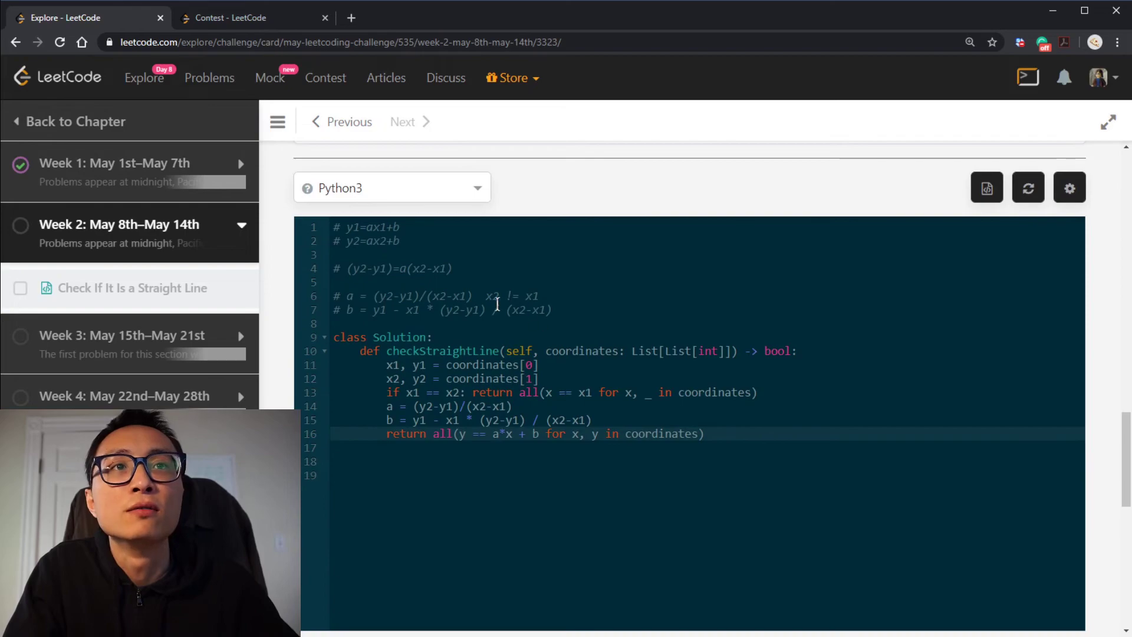
Review the x2 != x1 comment, then run all three custom testcases
left_click_drag(474, 296, 573, 293)
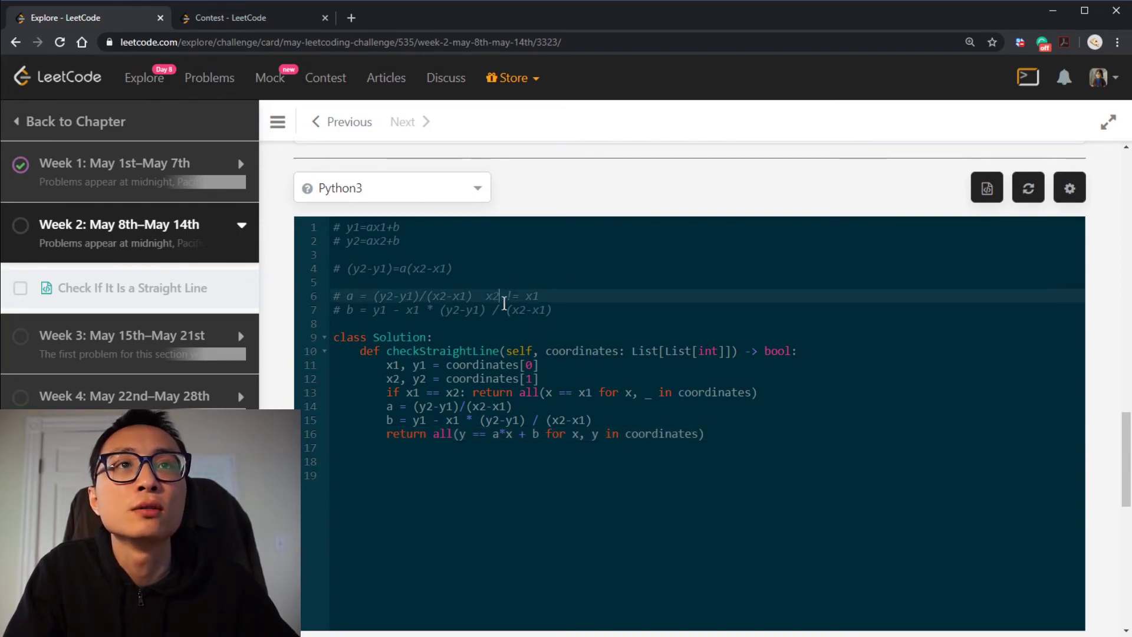
left_click_drag(485, 296, 546, 296)
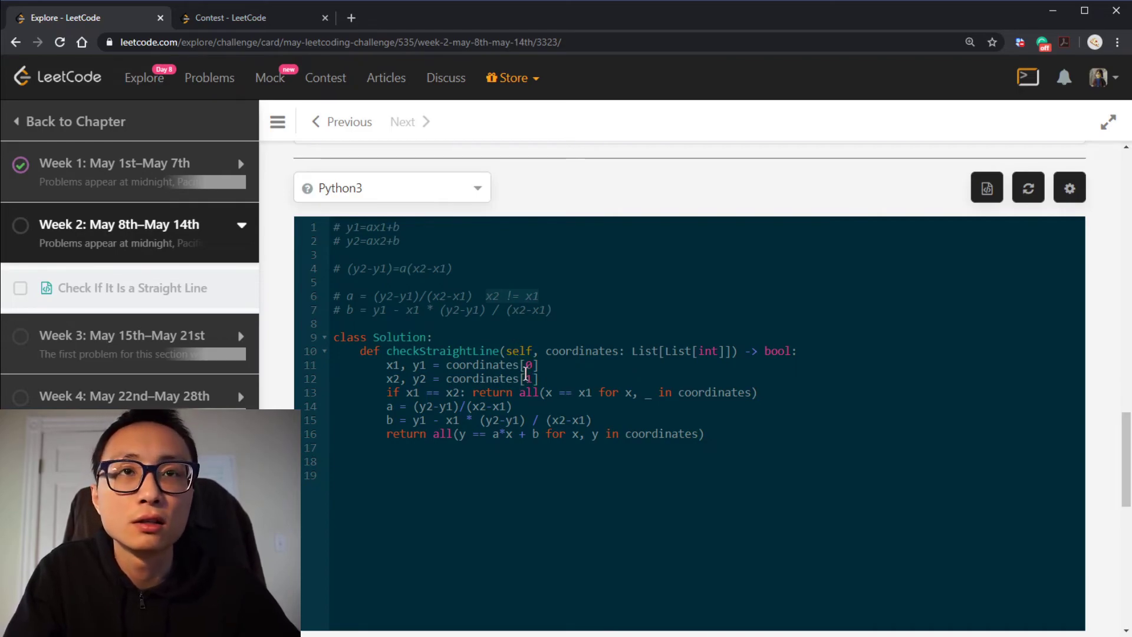
left_click(584, 326)
scroll(584, 325, "up", 5)
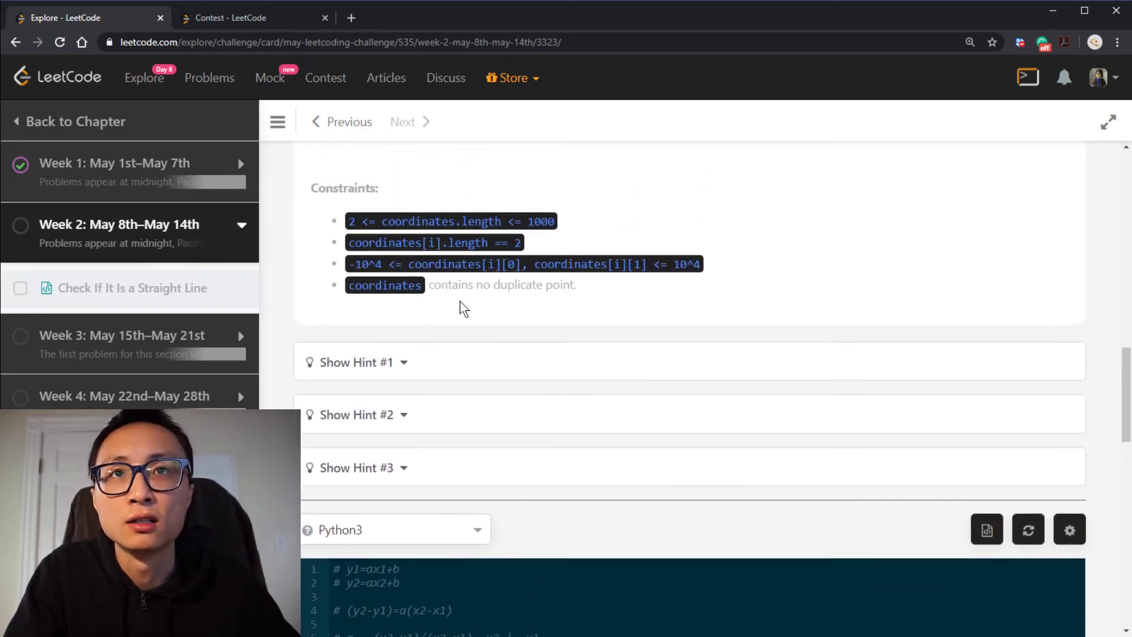
scroll(354, 354, "up", 5)
scroll(442, 442, "down", 10)
scroll(619, 398, "down", 5)
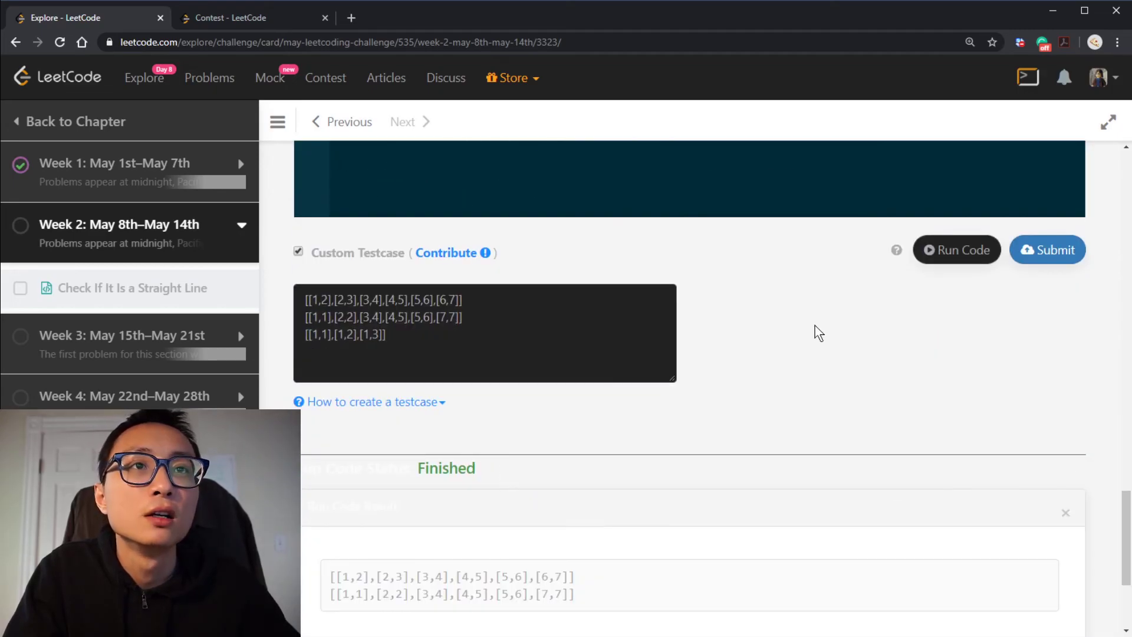
scroll(797, 354, "up", 3)
left_click(958, 457)
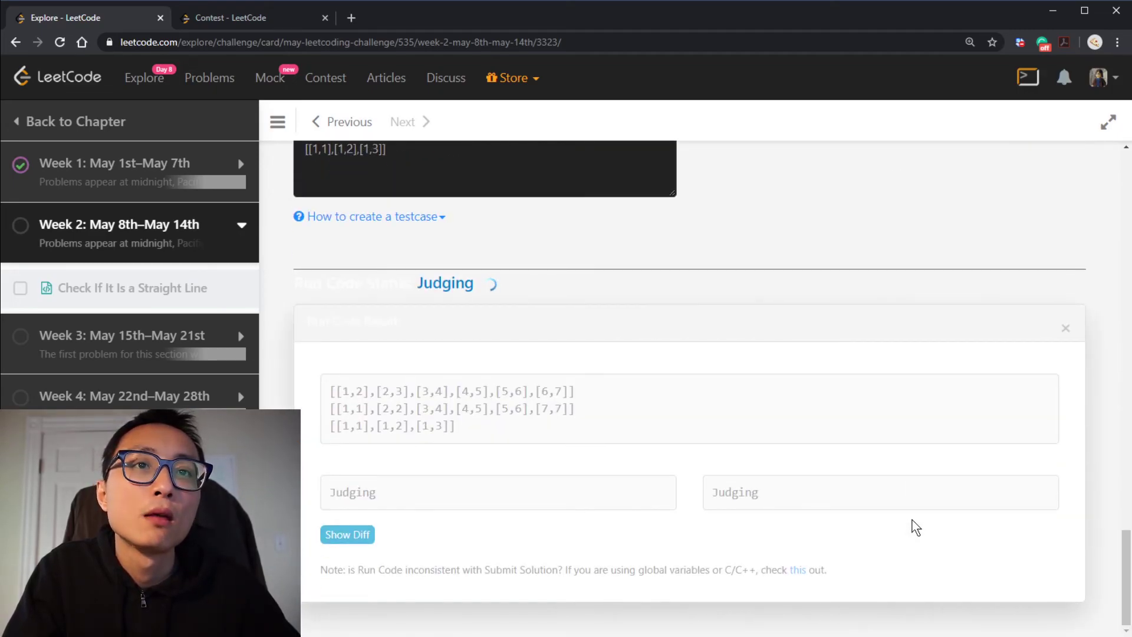
scroll(902, 487, "up", 4)
scroll(902, 486, "up", 4)
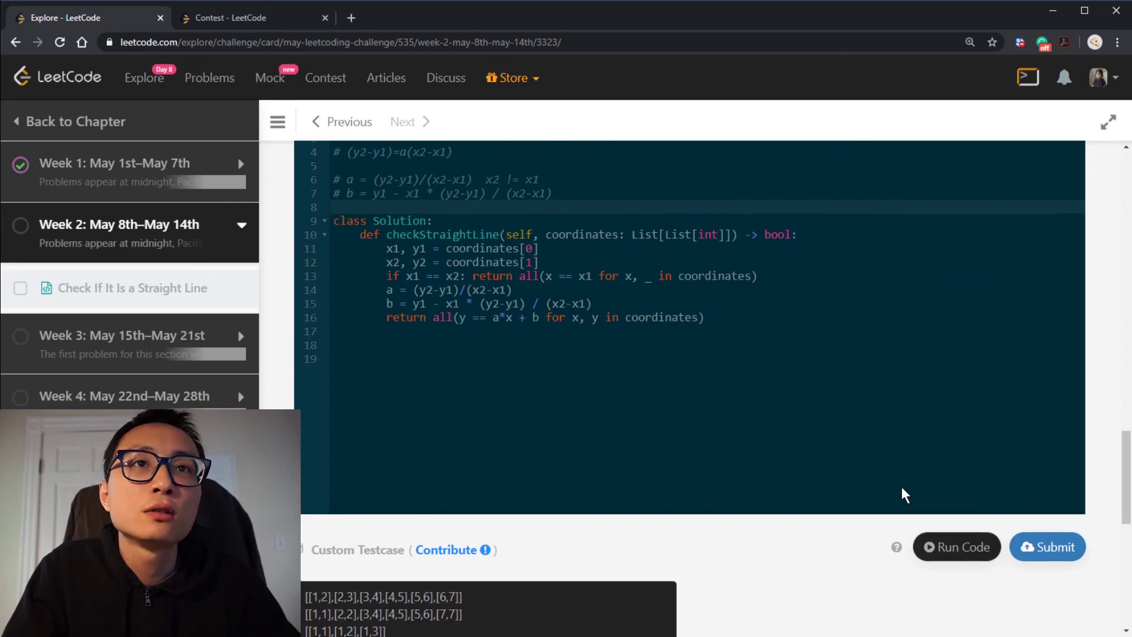
Walk through the first-coordinate, b and a*x + b lines of the solution
left_click(357, 249)
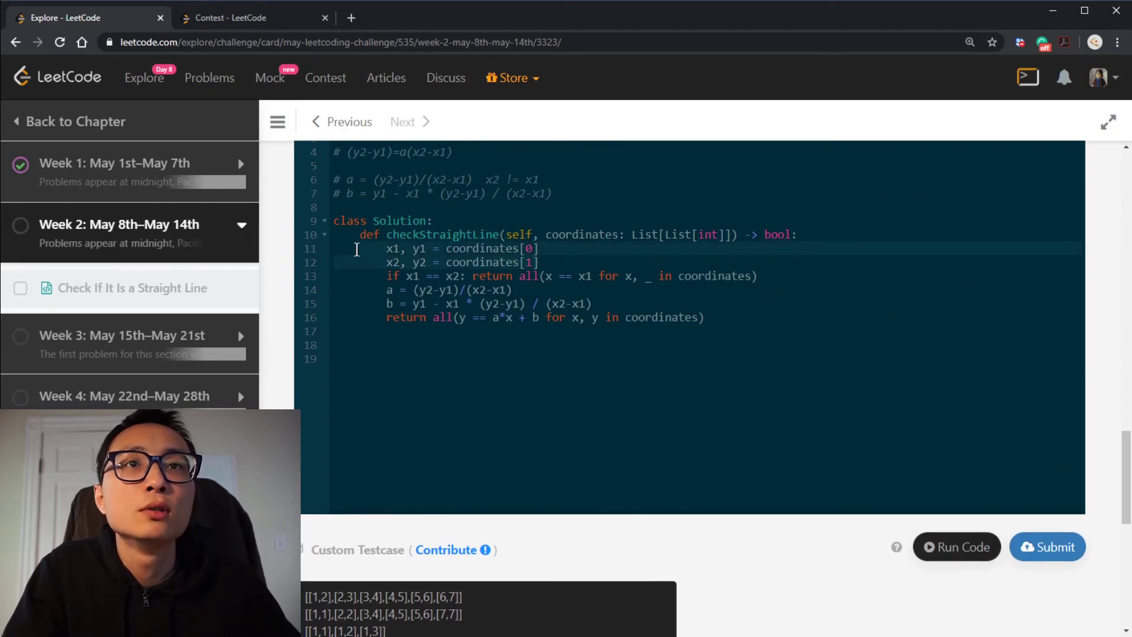
left_click(433, 303)
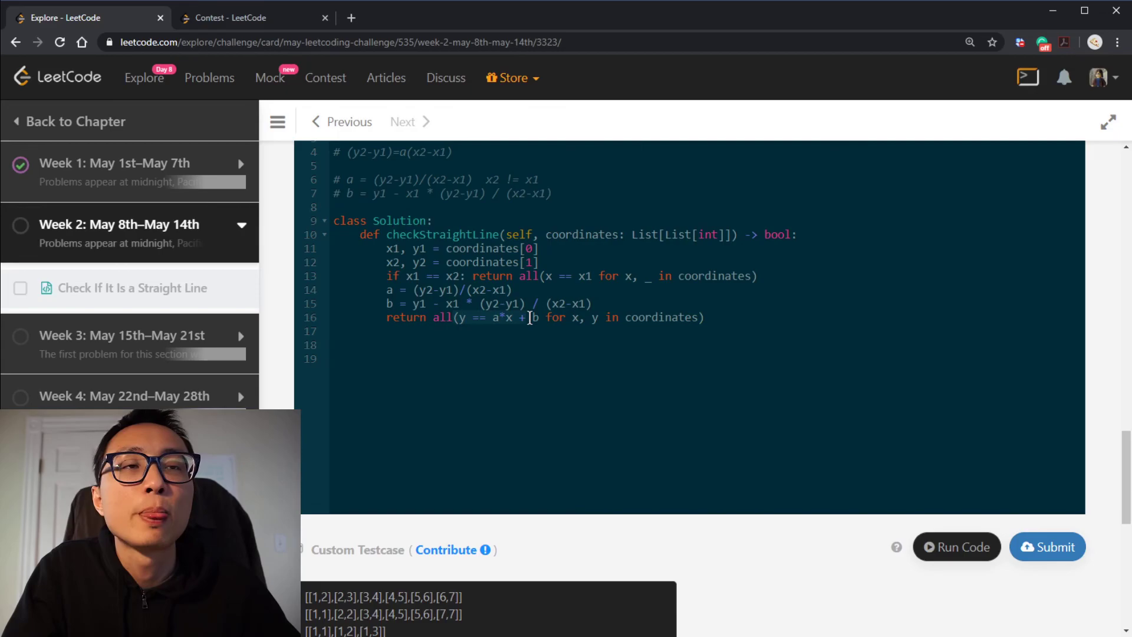
left_click_drag(541, 318, 484, 318)
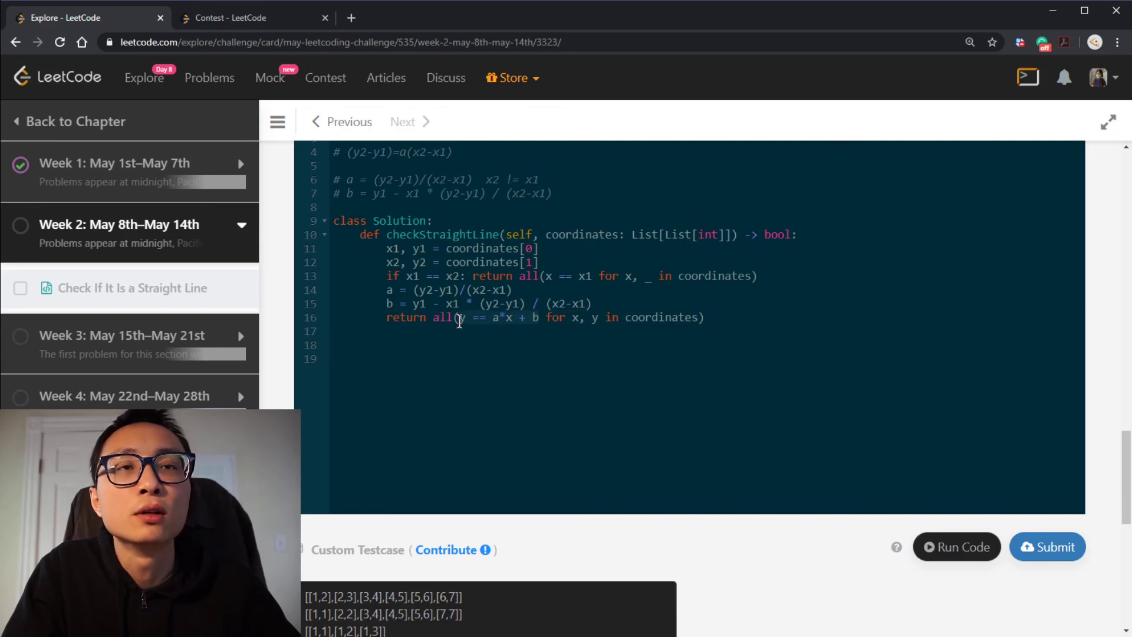
left_click(626, 317)
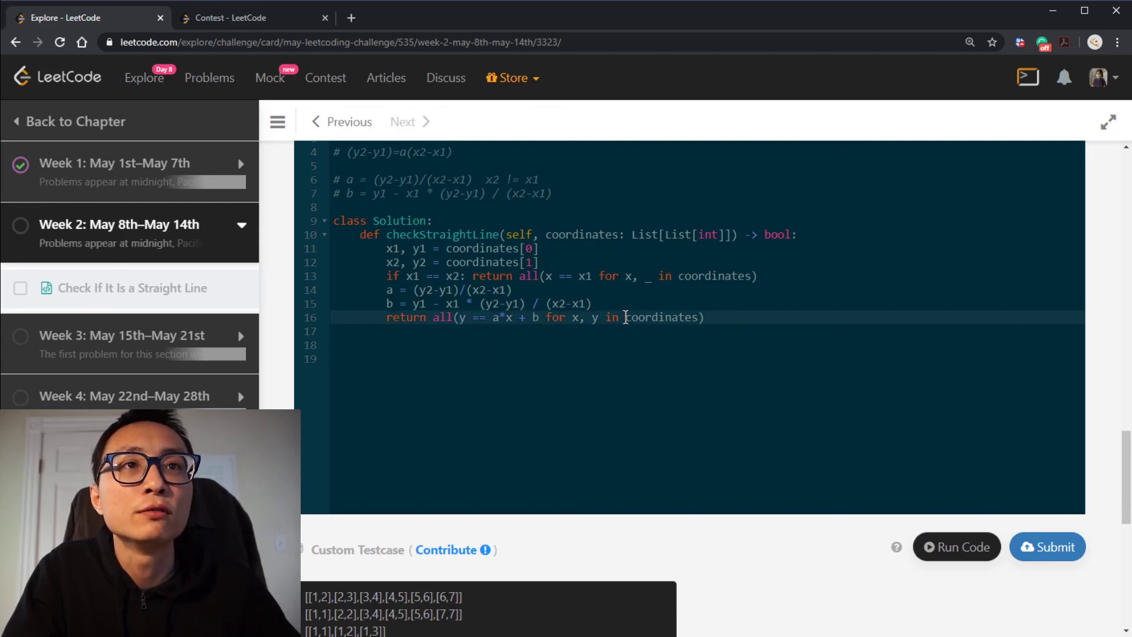
Review the x2 != x1 comment and the a computation, then submit the solution
left_click_drag(484, 179, 541, 178)
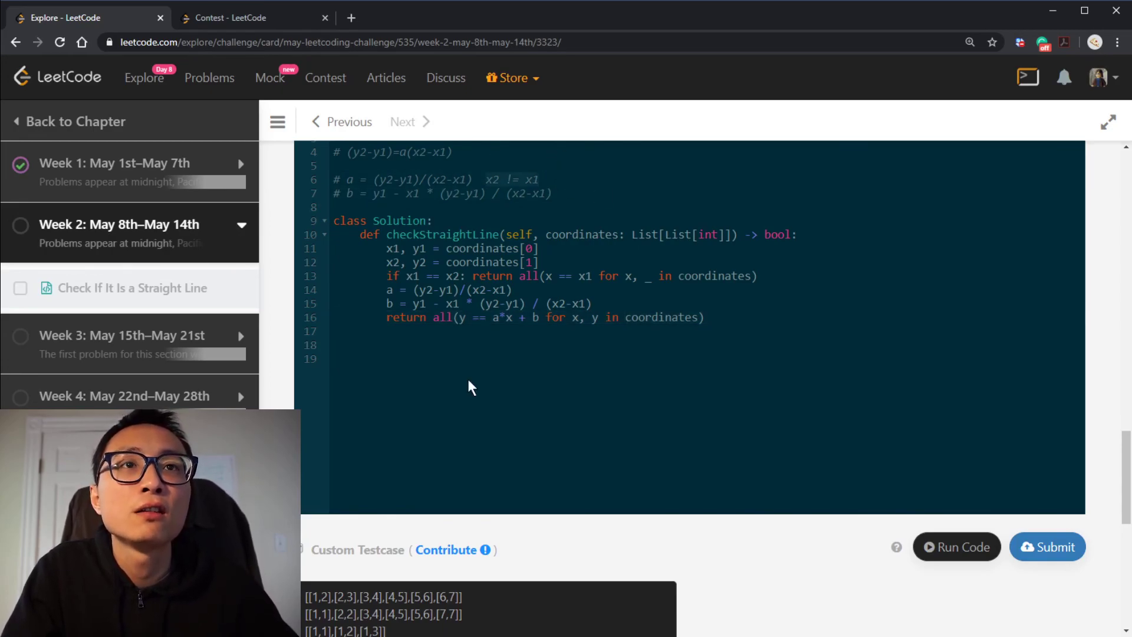
left_click(562, 277)
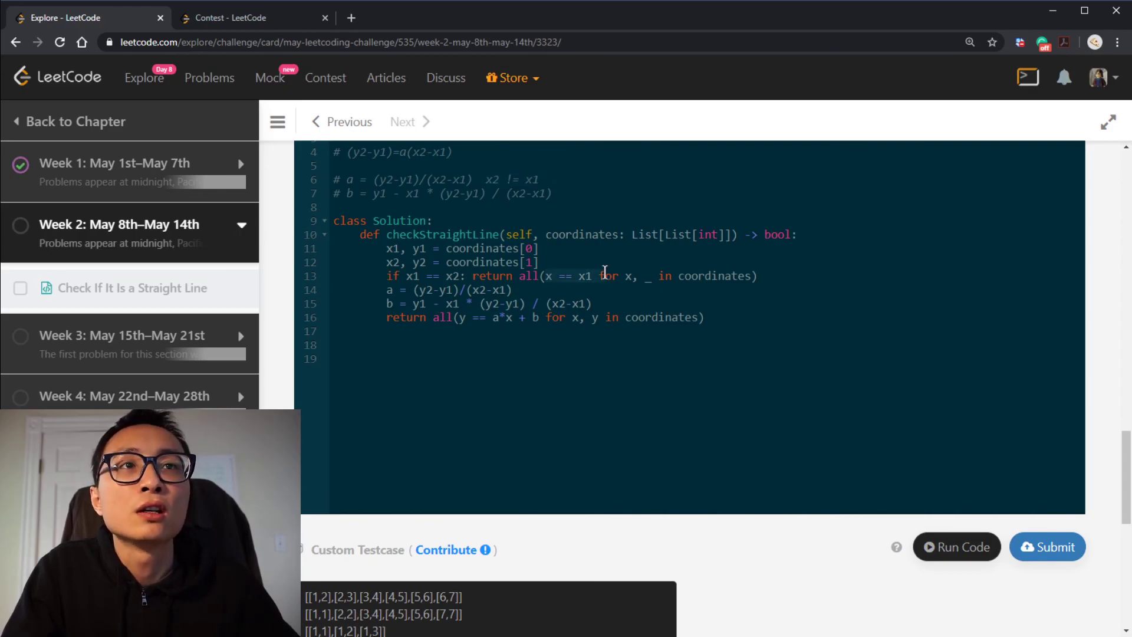
left_click(622, 290)
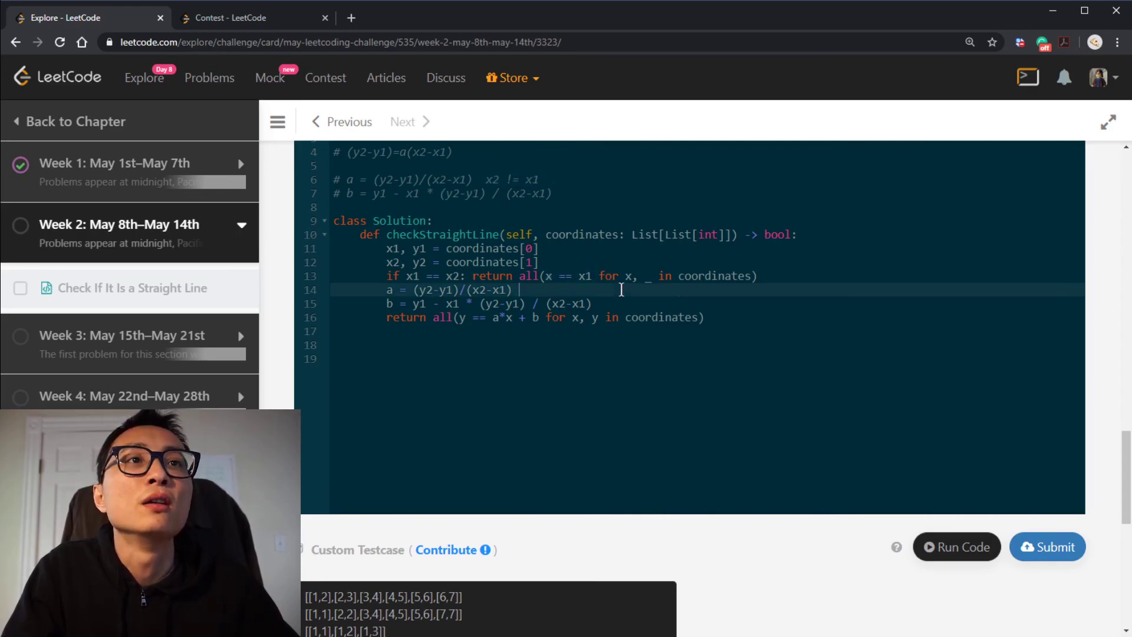
left_click(1051, 549)
scroll(807, 488, "down", 5)
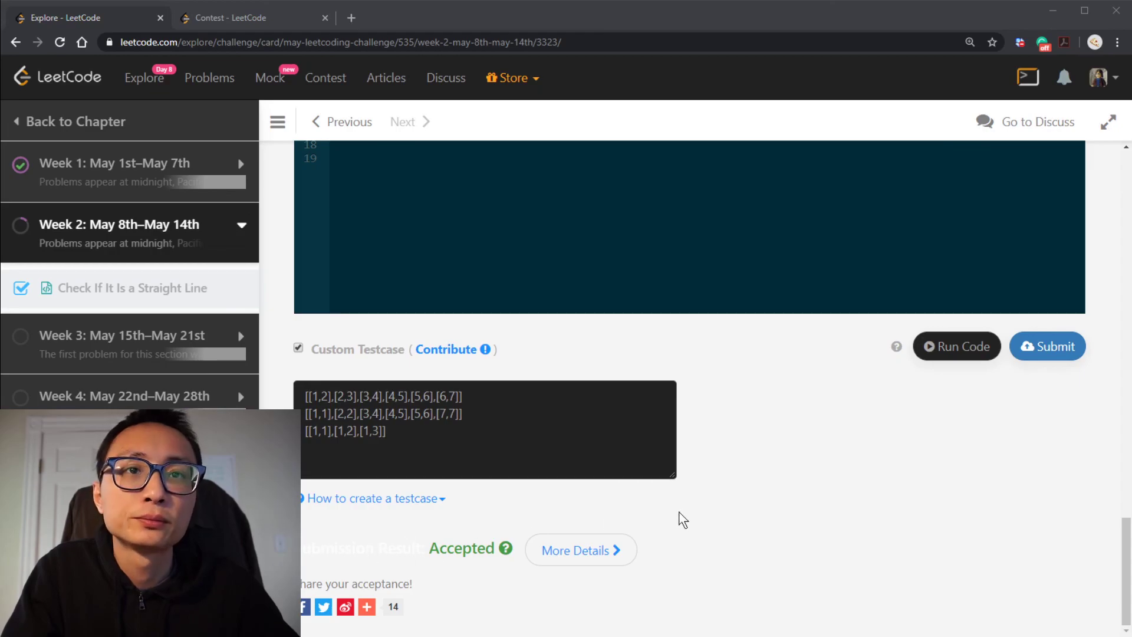
scroll(682, 521, "up", 5)
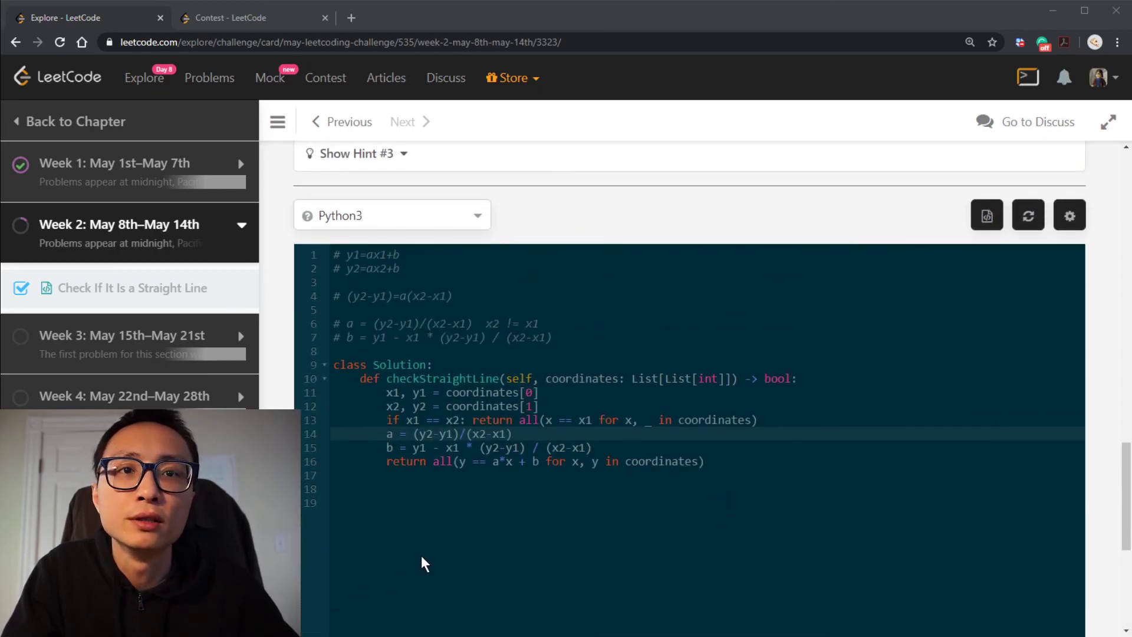